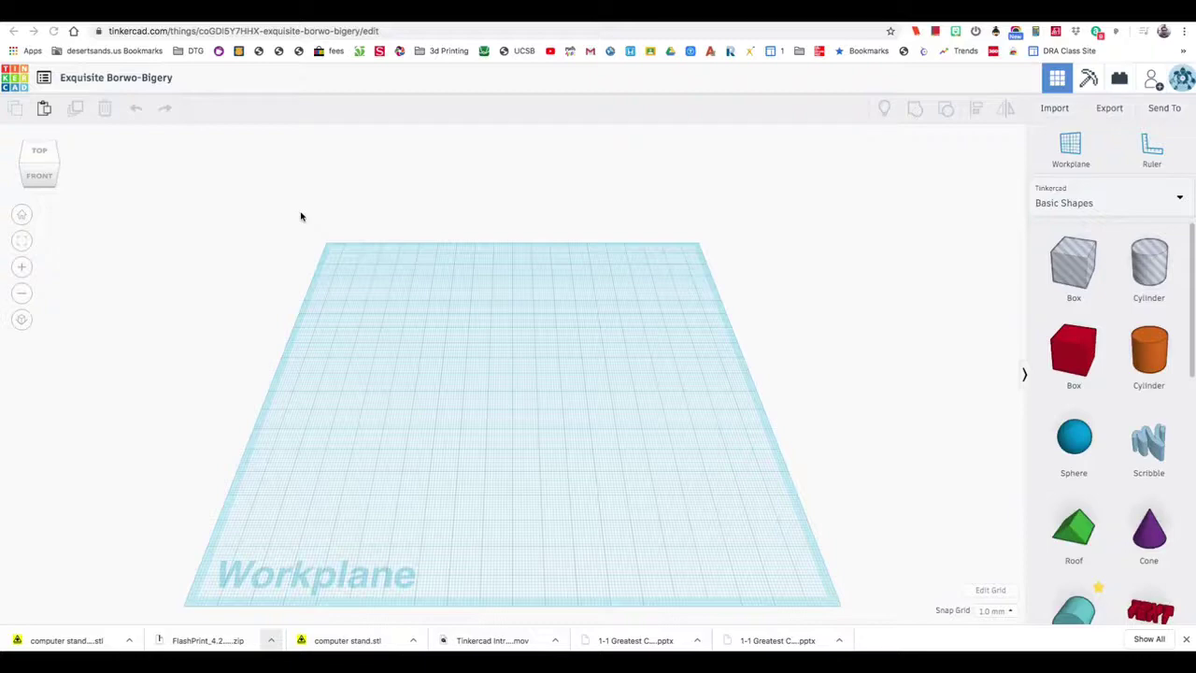
Step: Rename the design to Name Tag
left_click(140, 79)
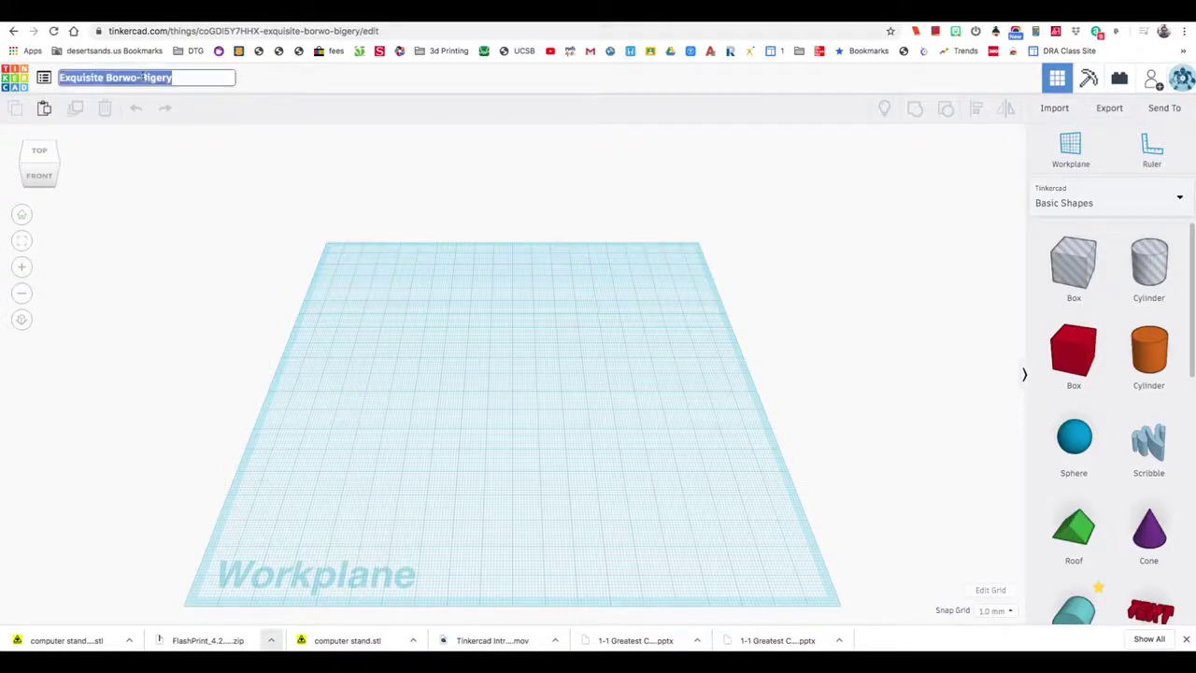
type("Nam")
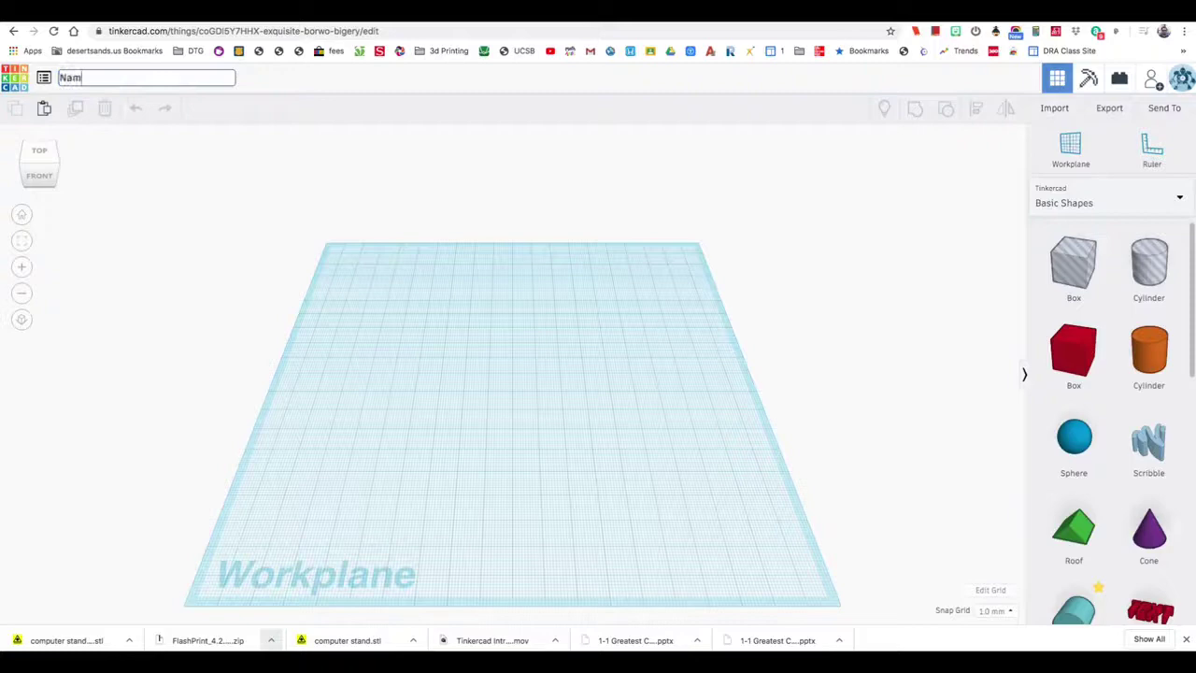
type("e Tag")
left_click(162, 188)
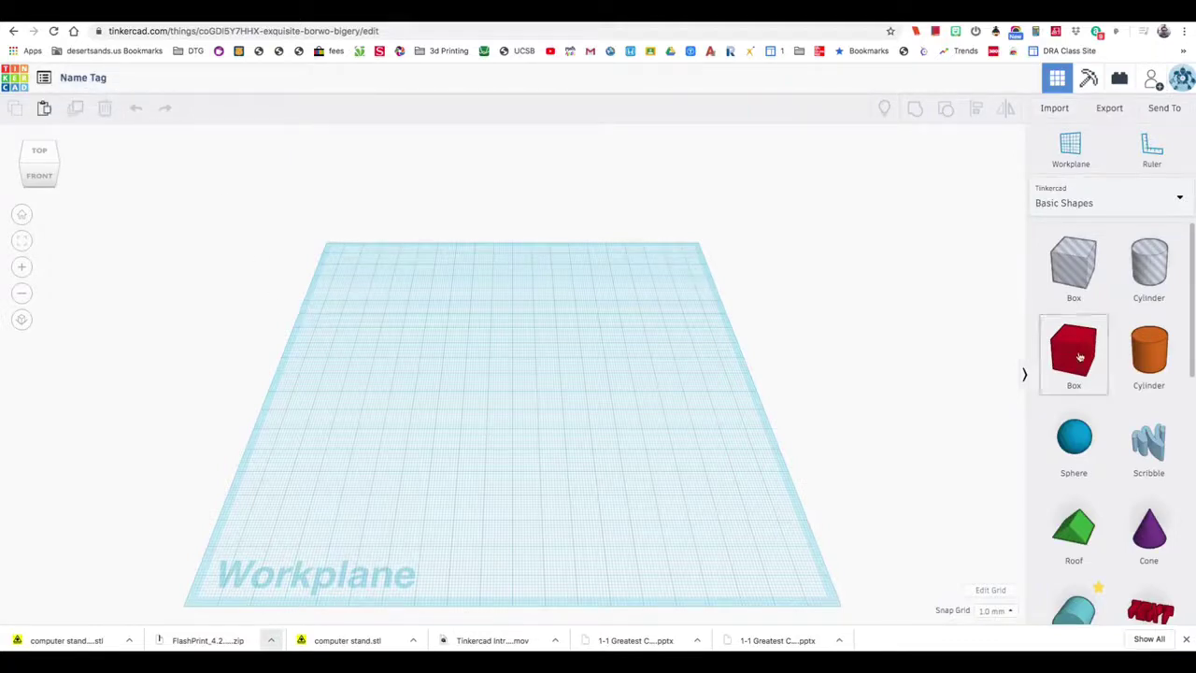
Step: Place a solid red box on the workplane, slightly left of its centre
left_click_drag(1079, 357, 459, 401)
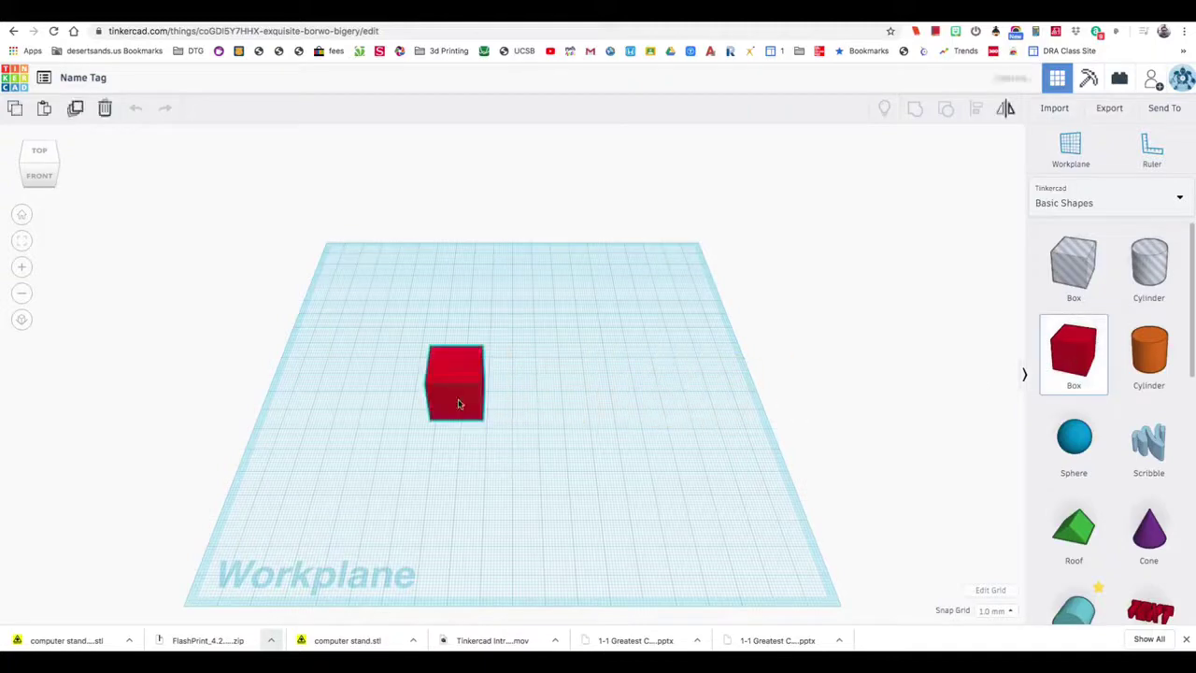
right_click_drag(490, 425, 492, 396)
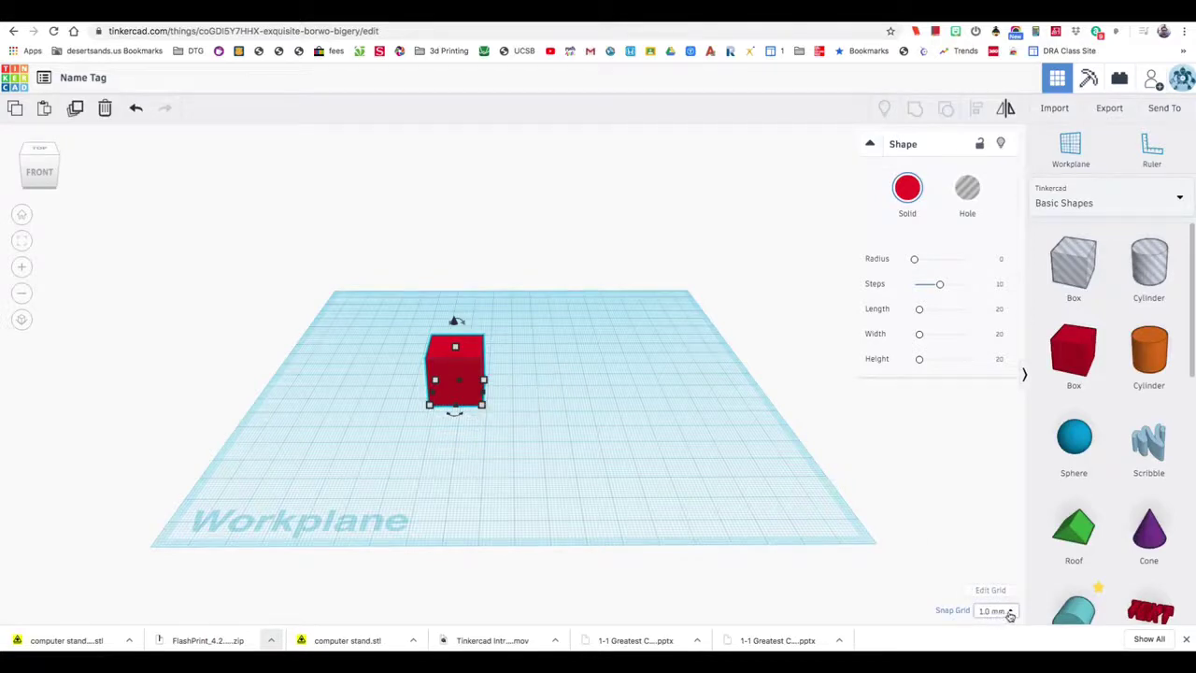
Step: Switch the workplane grid units to inches and update the grid
left_click(1010, 613)
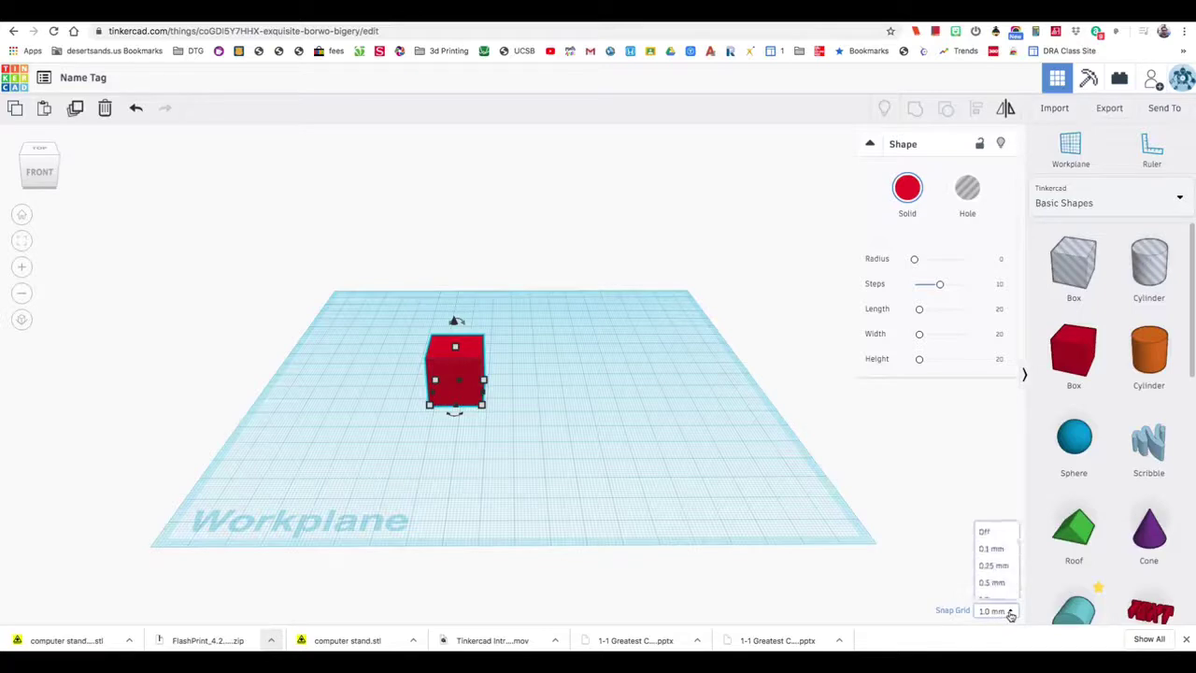
left_click(1011, 613)
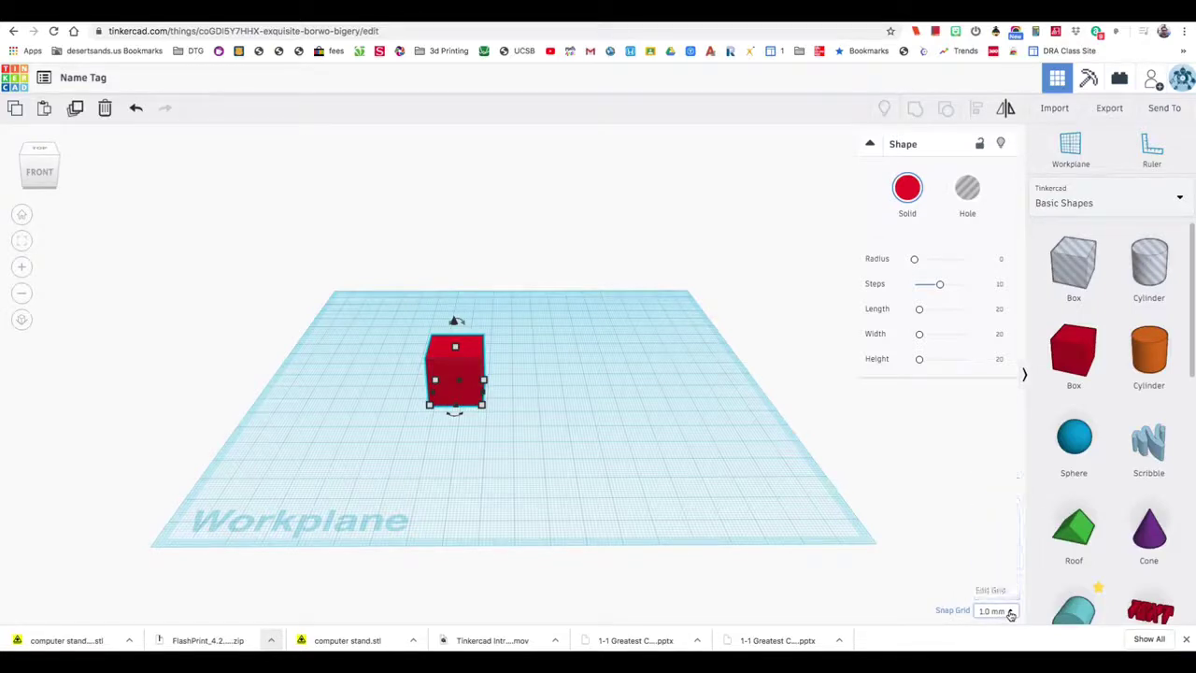
mouse_move(1009, 594)
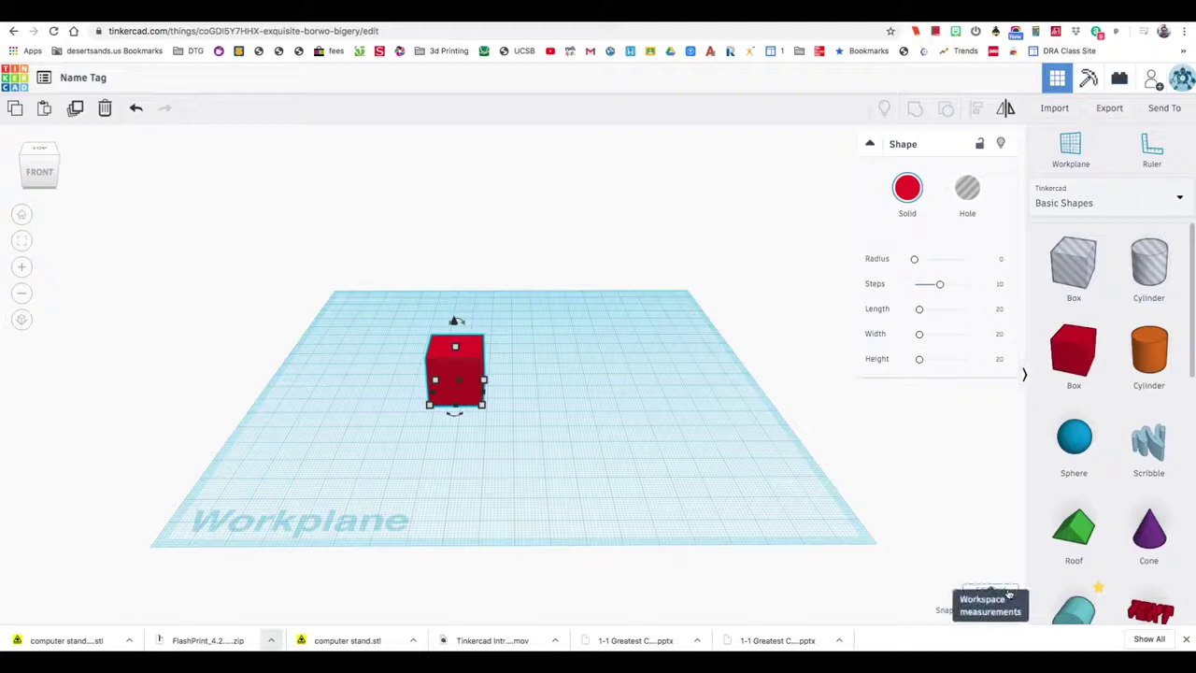
left_click(991, 591)
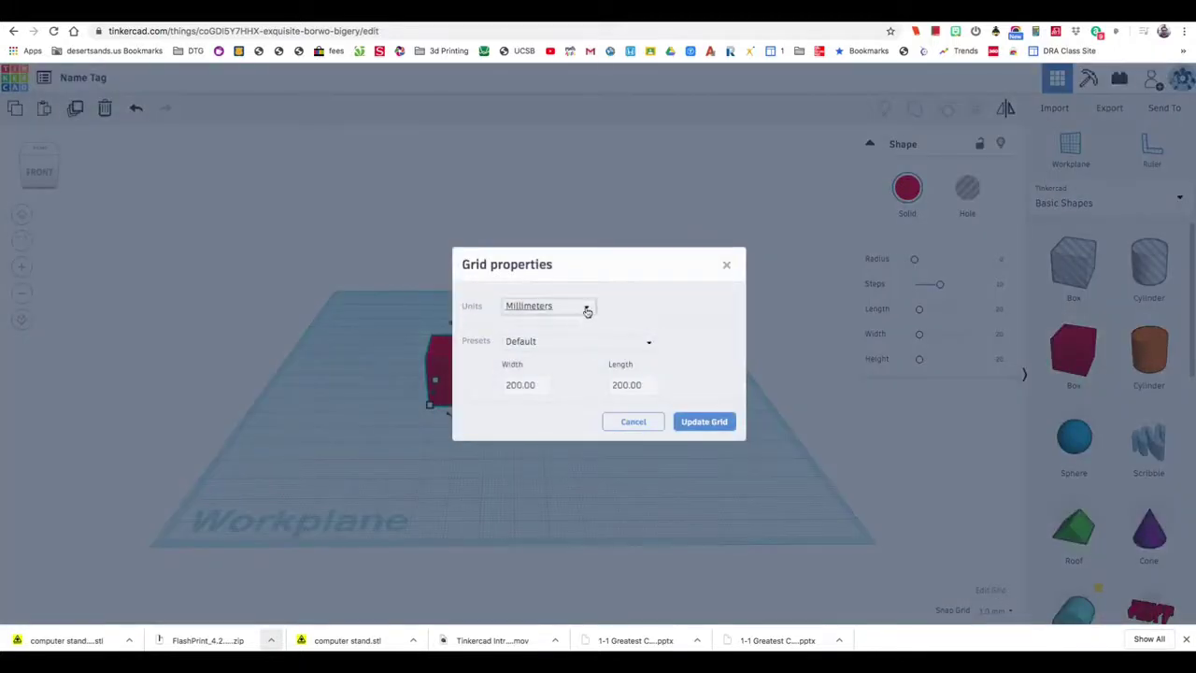
left_click(587, 311)
left_click(570, 342)
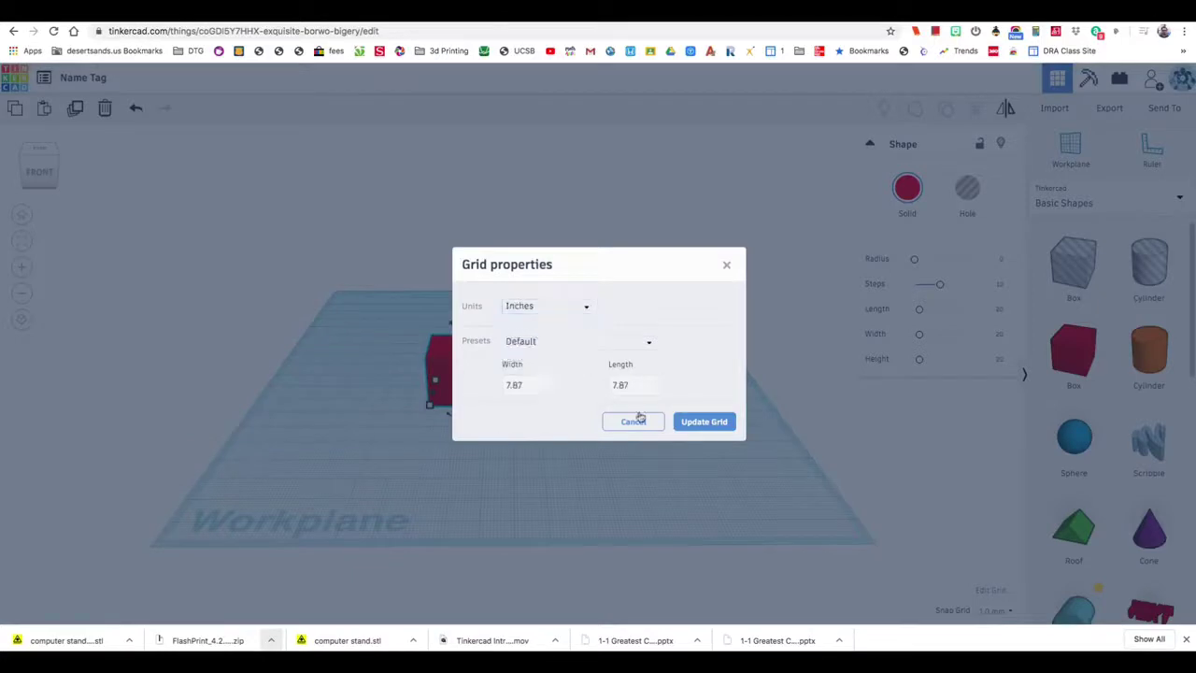
left_click(699, 423)
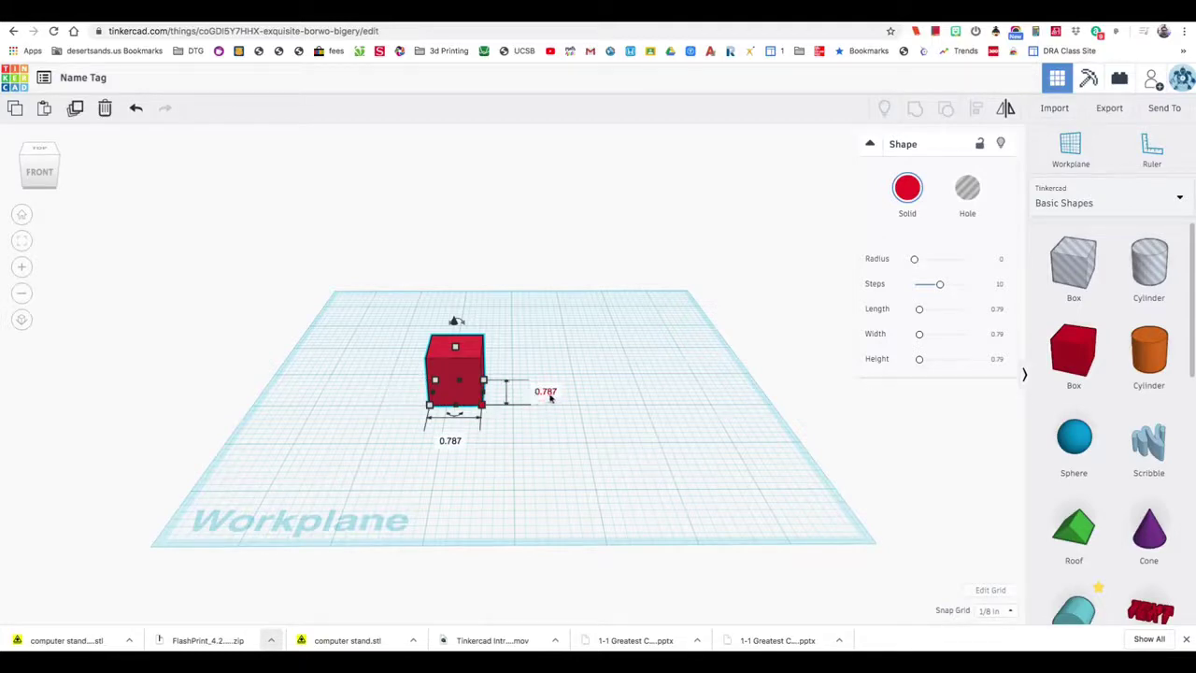
Step: Set the red box's length, width and height to 1 inch each
left_click(547, 394)
type("1")
left_click(462, 441)
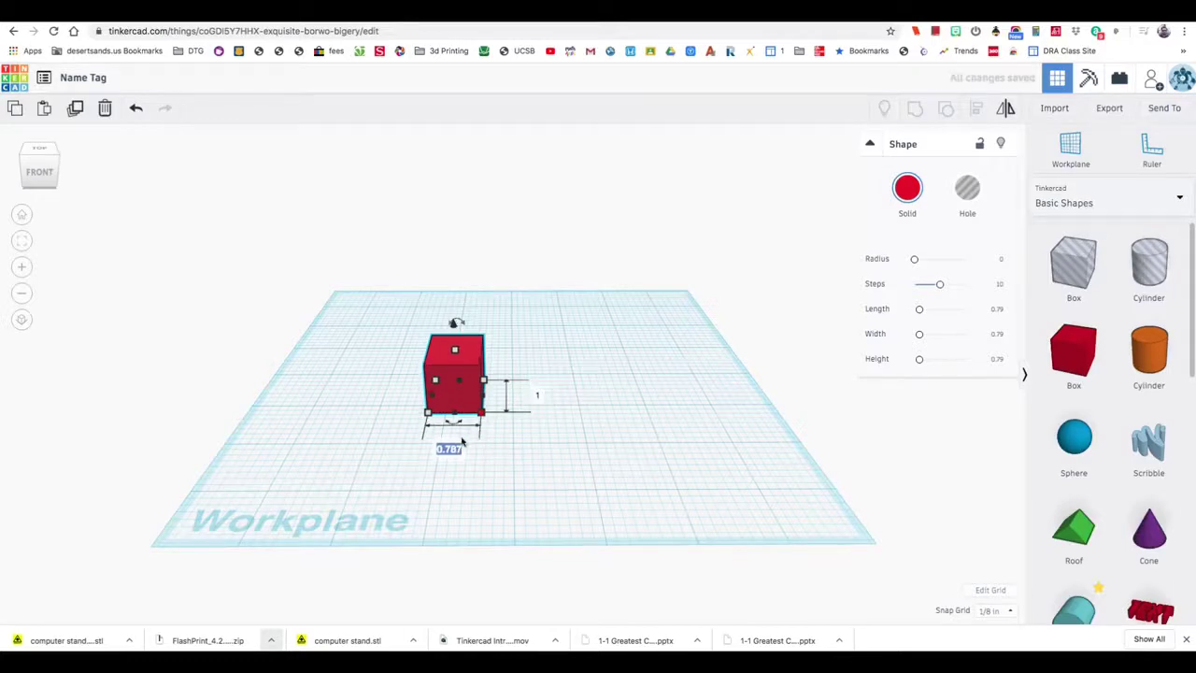
type("1")
key("Return")
mouse_move(448, 396)
right_mouse_down()
mouse_move(439, 351)
mouse_move(462, 378)
right_mouse_up()
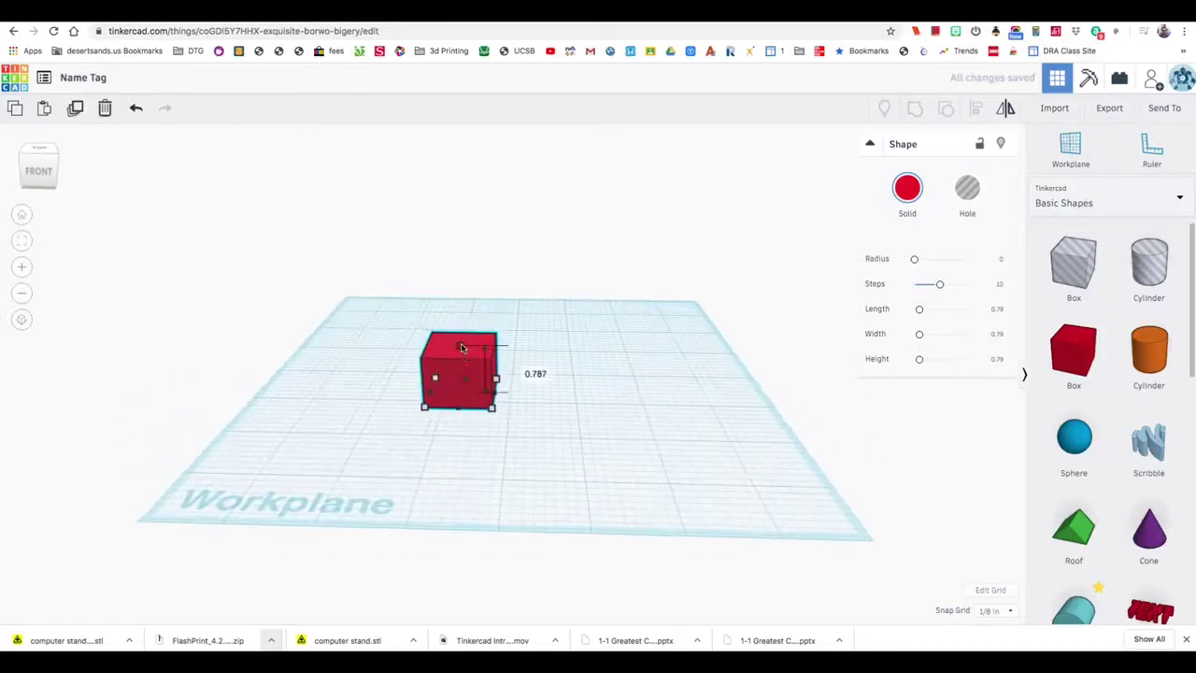
left_click(526, 373)
type("1")
key("Return")
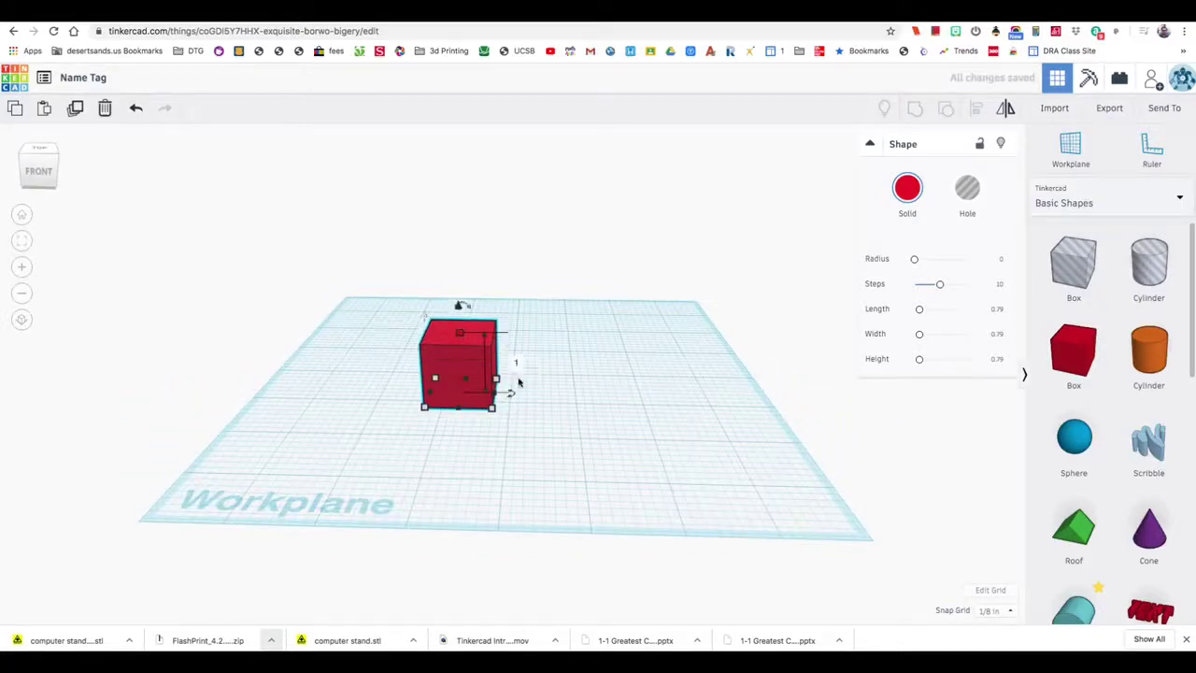
Step: Stretch the box sideways from its front right corner to about 1.05 inches deep, and set its long side to 3 inches
left_click_drag(494, 409, 621, 412)
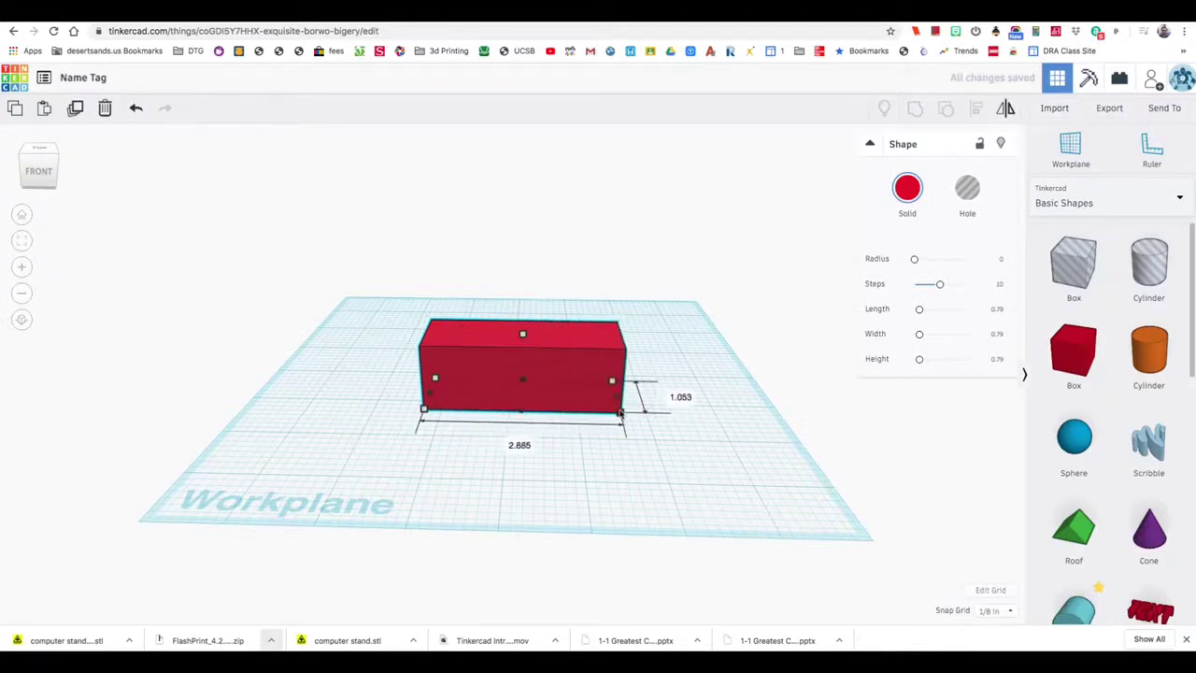
left_click(520, 445)
type("3")
key("Return")
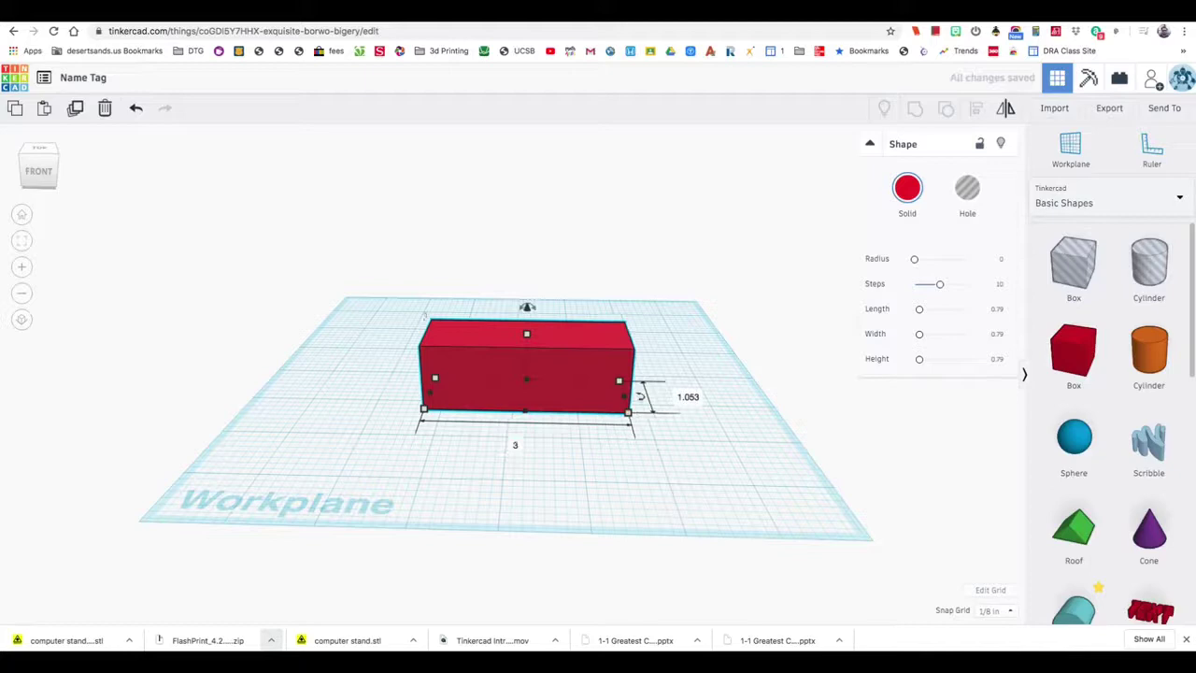
left_click(510, 470)
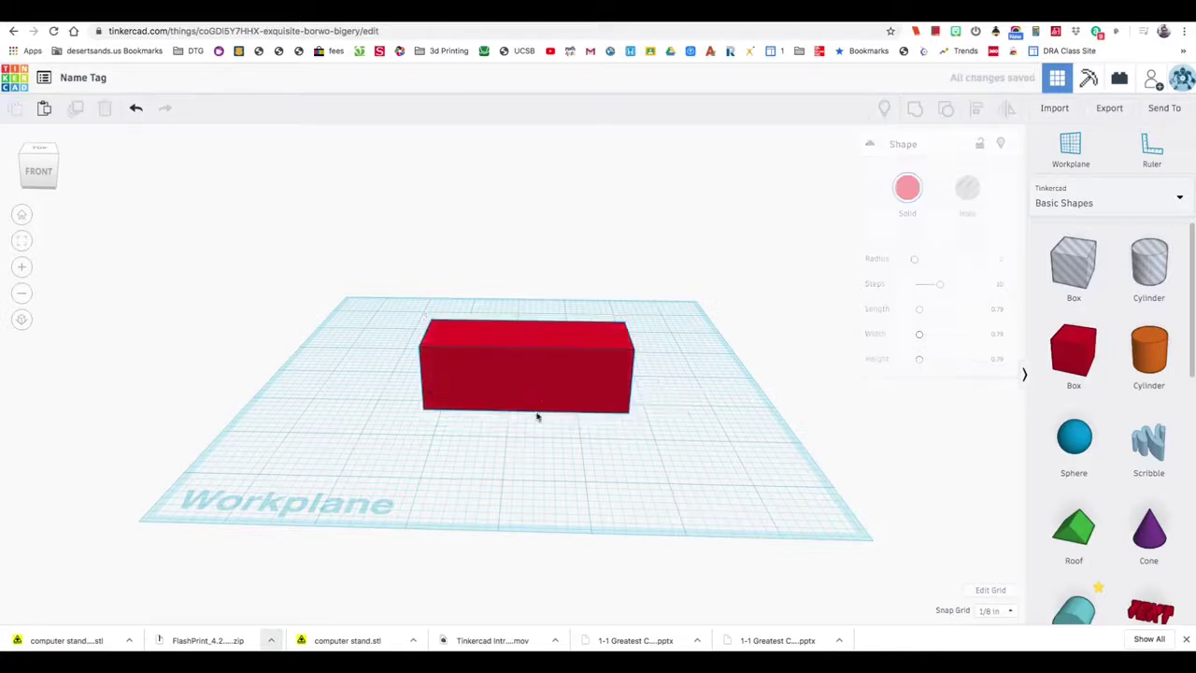
Step: Change the design's name to Name Plate
left_click(103, 78)
left_click(111, 77)
key("BackSpace")
key("BackSpace")
key("BackSpace")
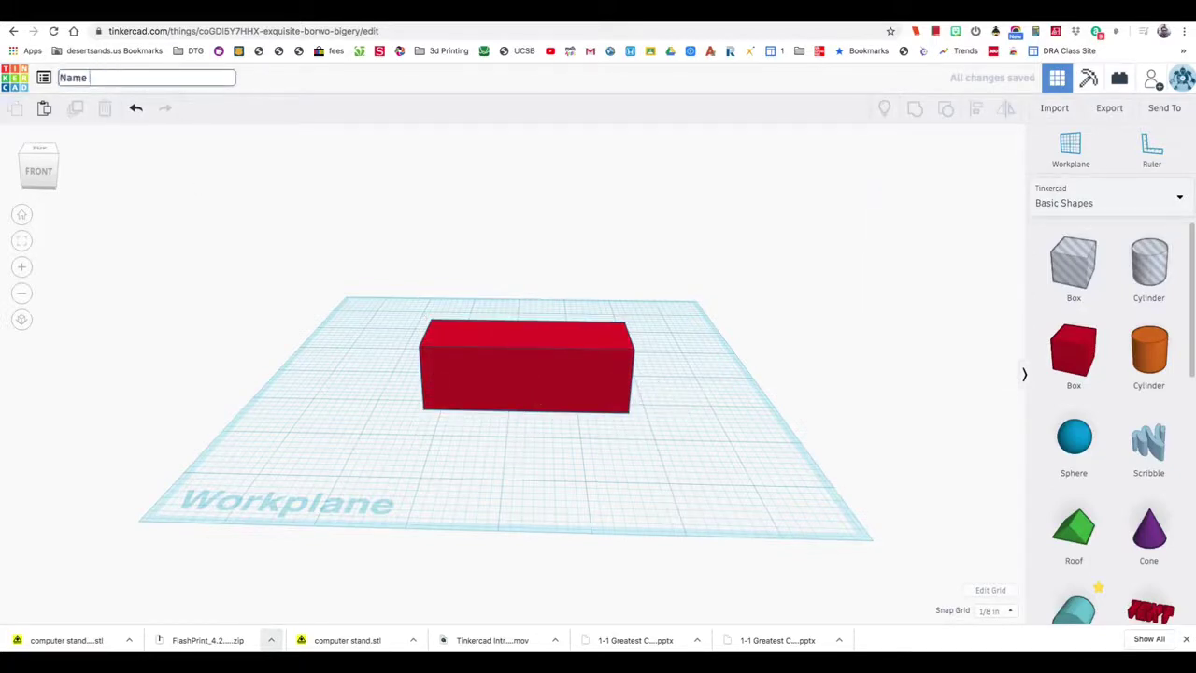
type("Plate")
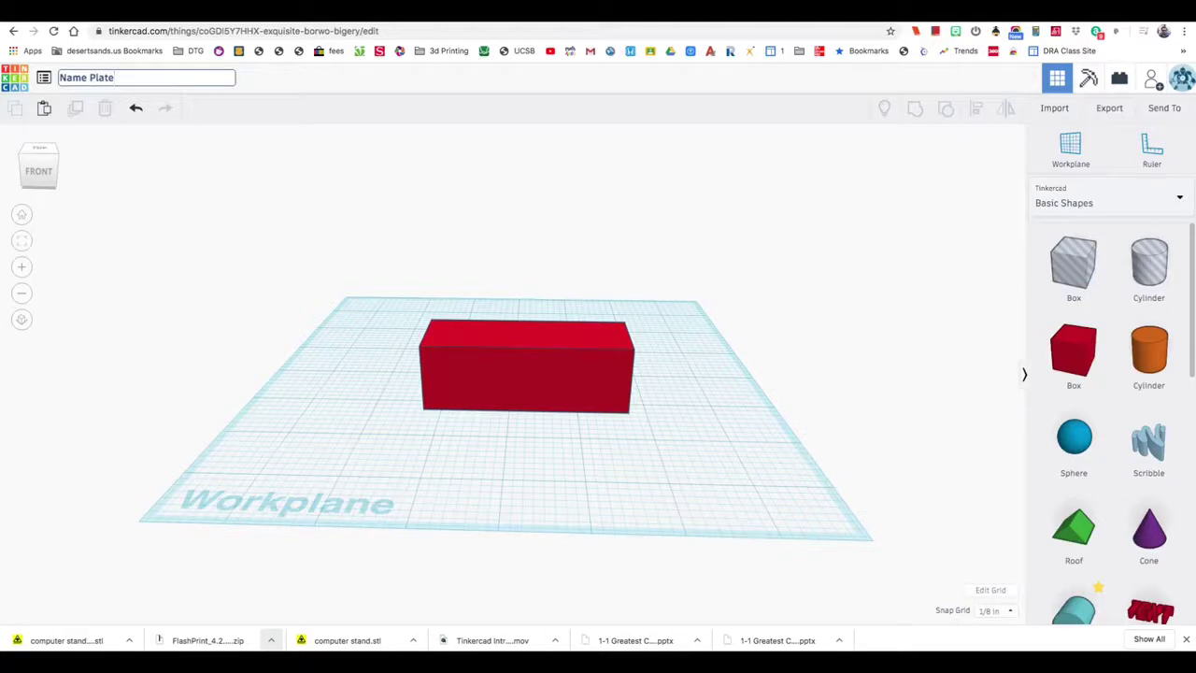
key("Return")
Step: Set the red box's height to 0.25 inch
left_click(456, 382)
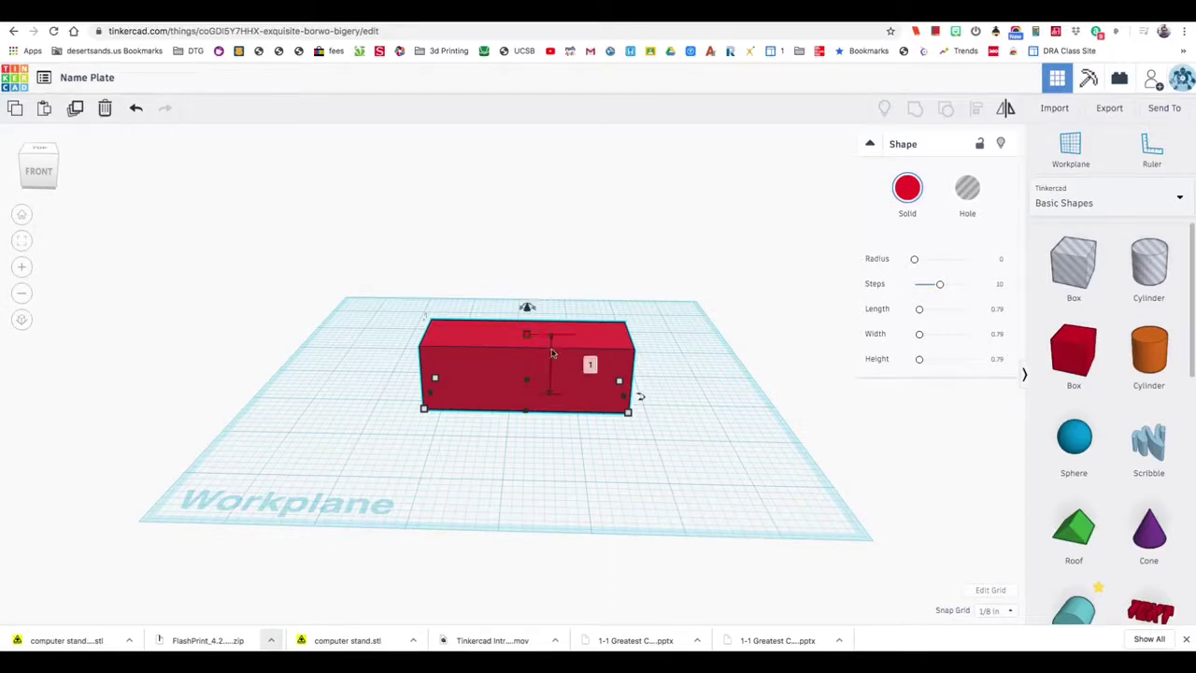
left_click(590, 364)
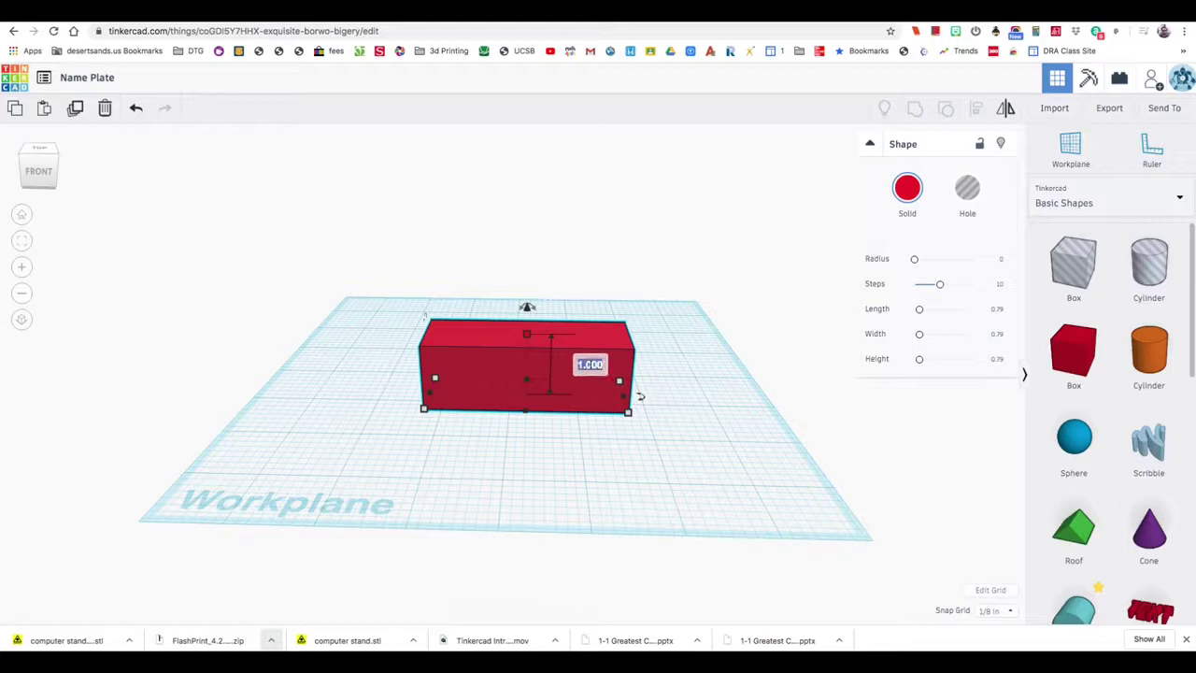
key("BackSpace")
type(".25")
key("Return")
right_click_drag(635, 398, 543, 402)
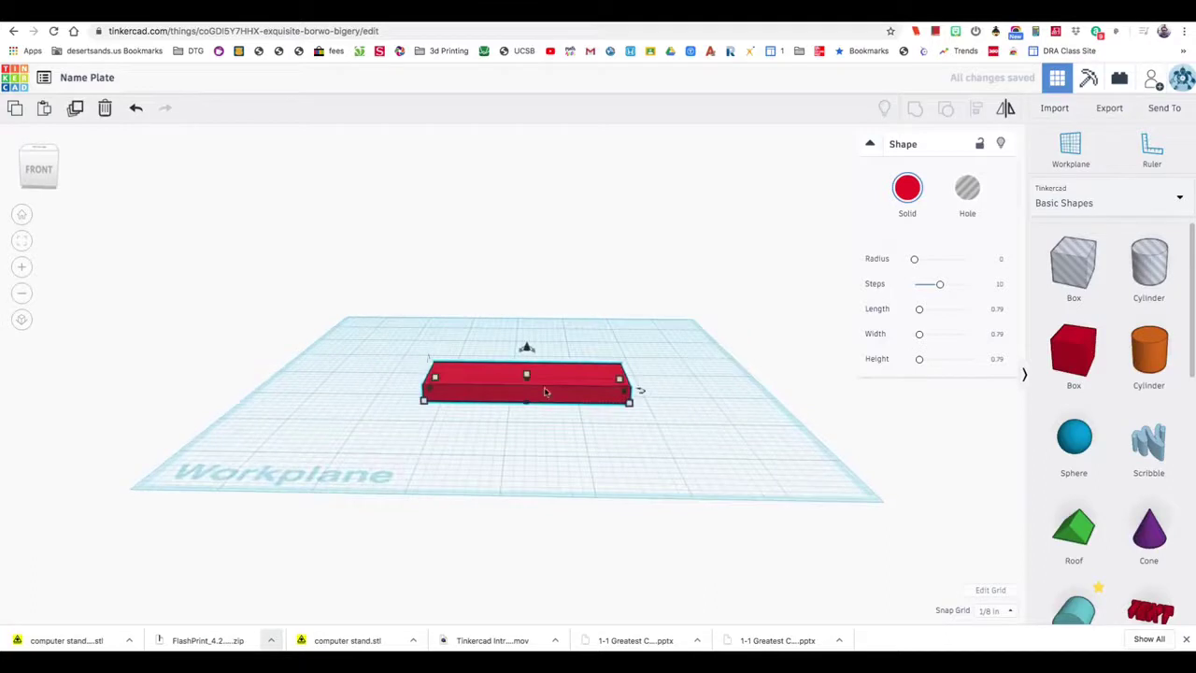
Step: Thin the red box to a flat plate with a height of 0.1 inch
left_click(591, 383)
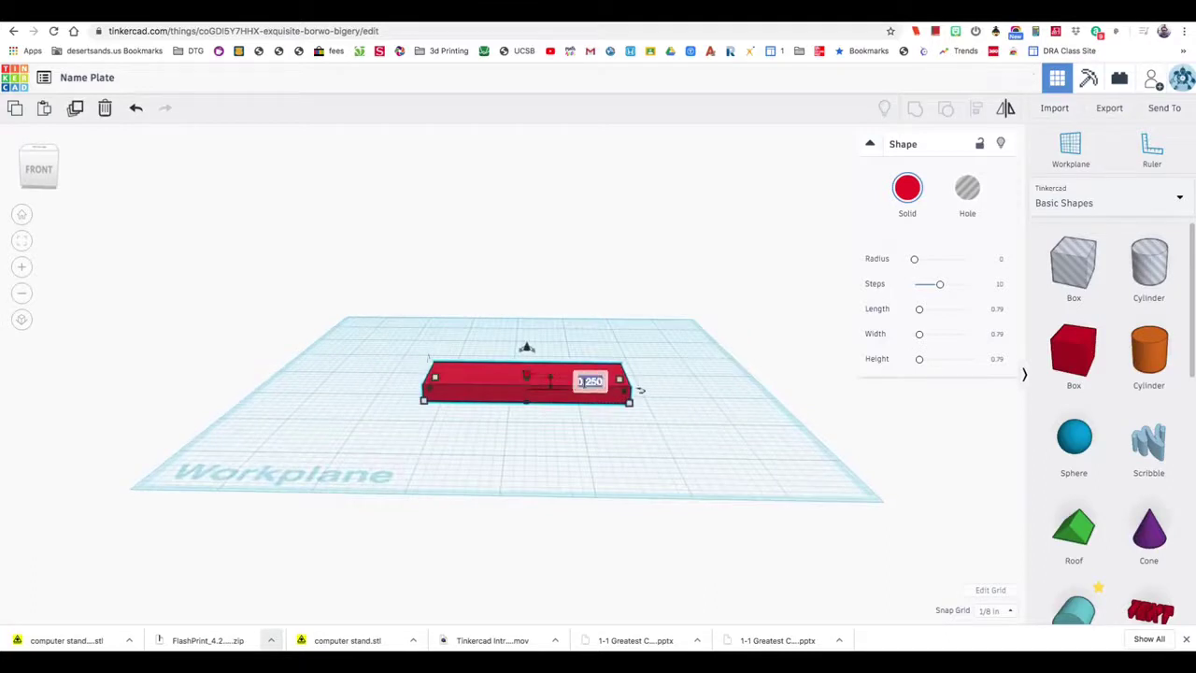
type("0.1")
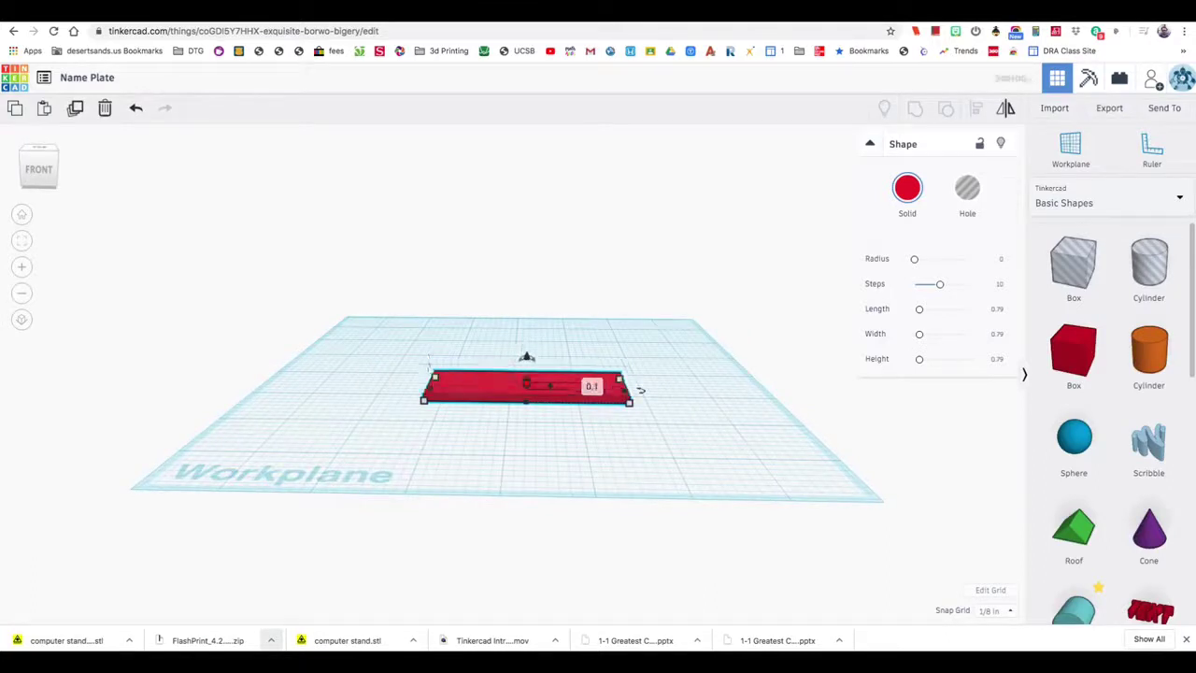
key("Return")
right_click_drag(549, 419, 547, 451)
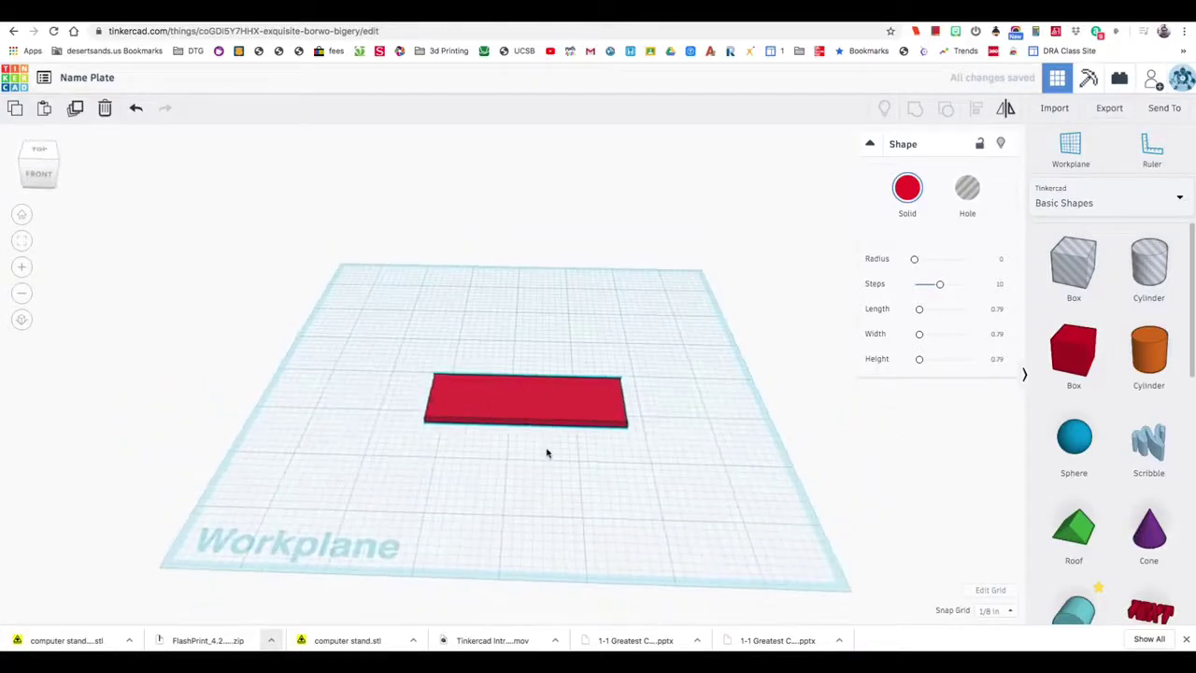
left_click(511, 407)
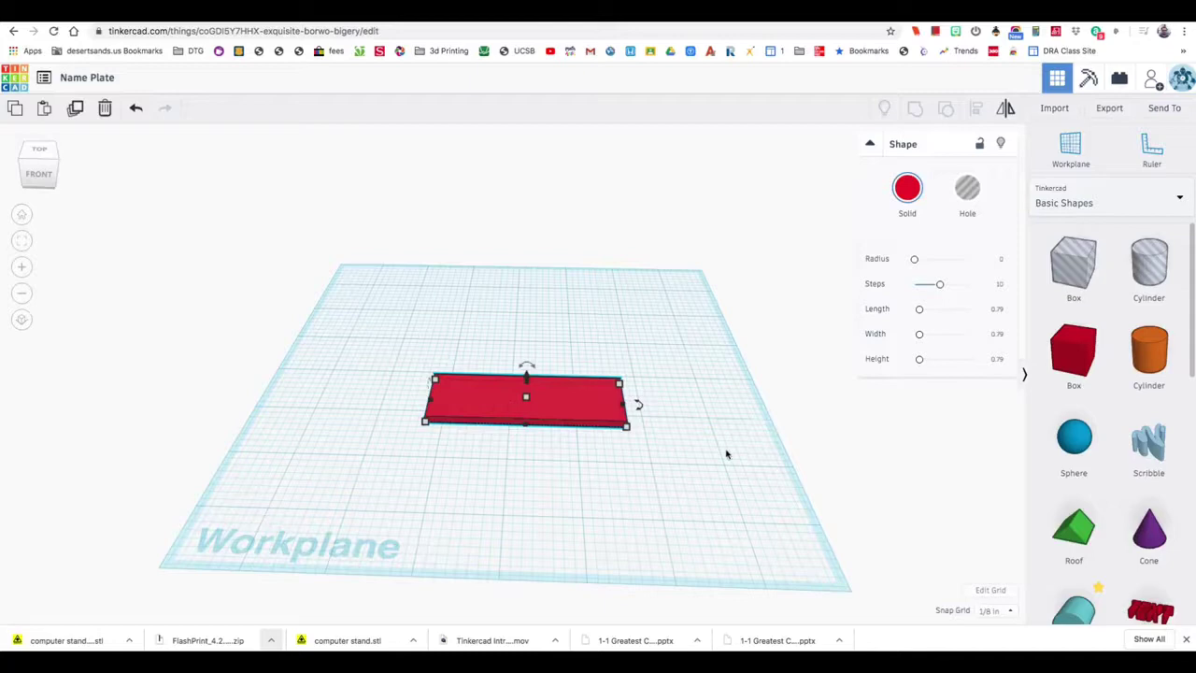
left_click(783, 467)
Step: Place a Text shape from the basic shapes on top of the red plate
mouse_move(783, 467)
right_mouse_down()
mouse_move(785, 457)
mouse_move(778, 467)
right_mouse_up()
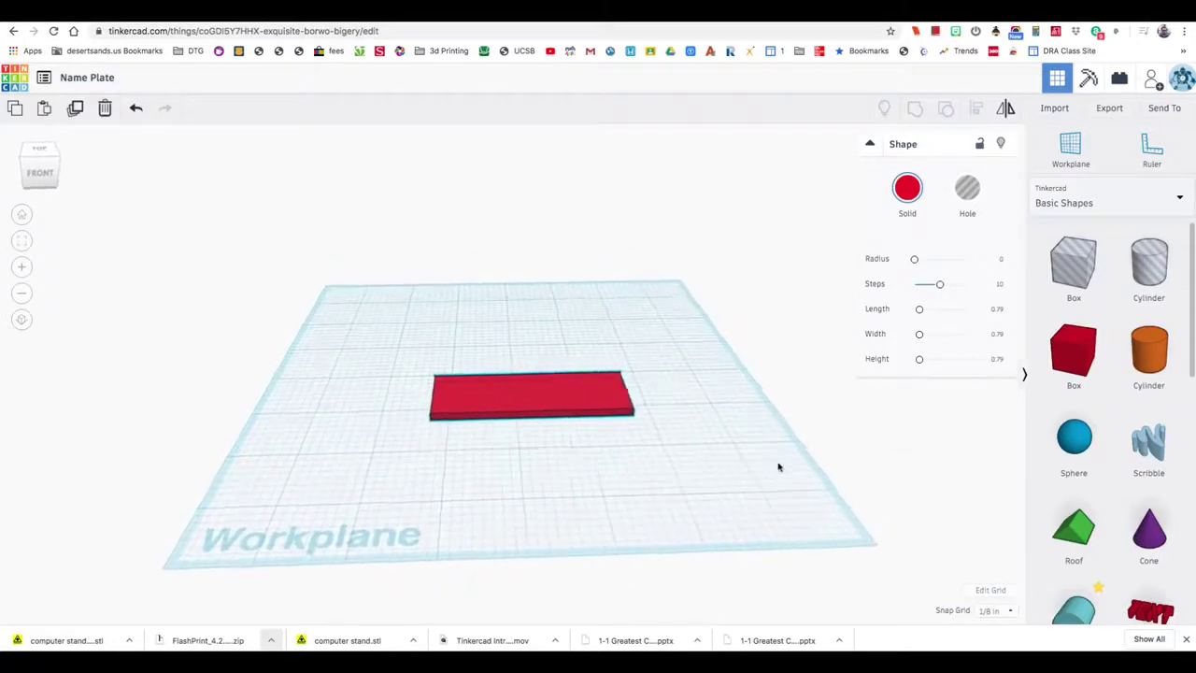
scroll(1133, 466, "down", 3)
left_click(1144, 485)
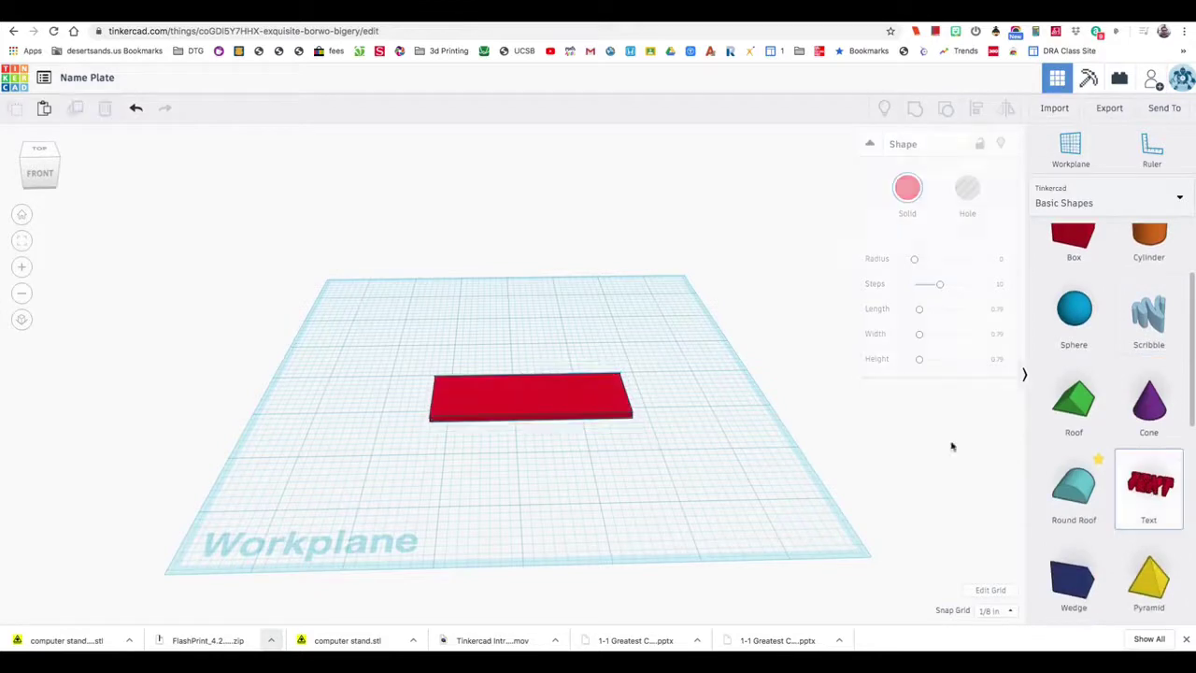
left_click(535, 397)
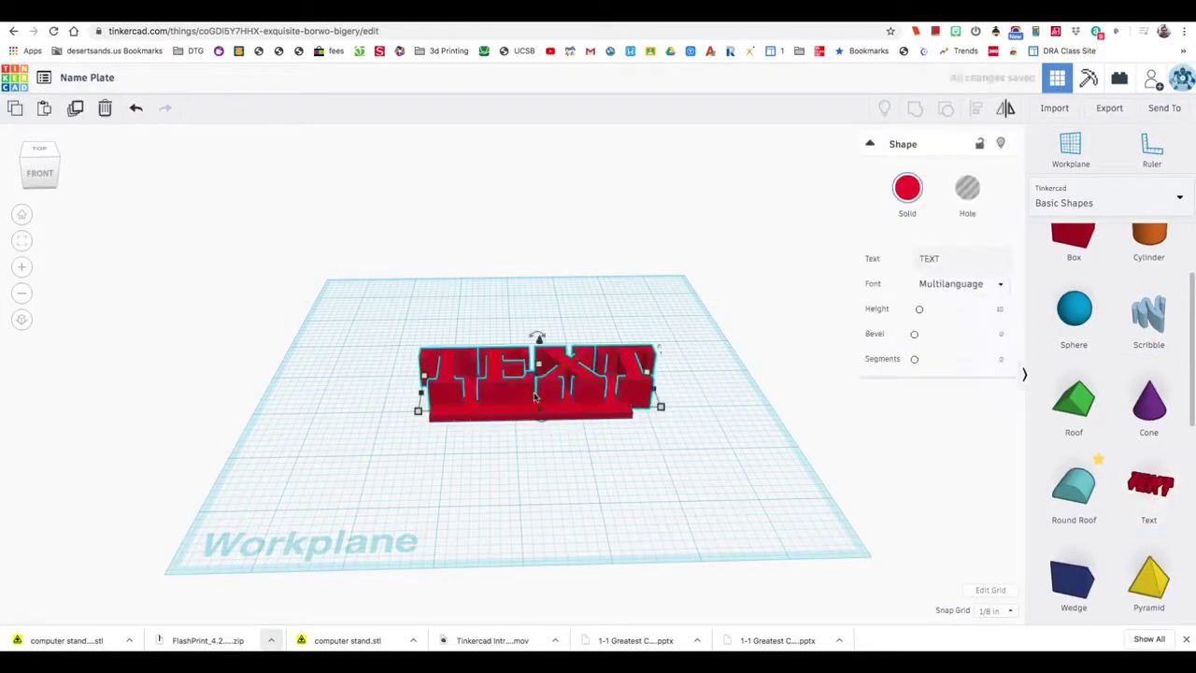
Step: Replace the placeholder wording of the text shape with the person's title and initial
left_click(954, 260)
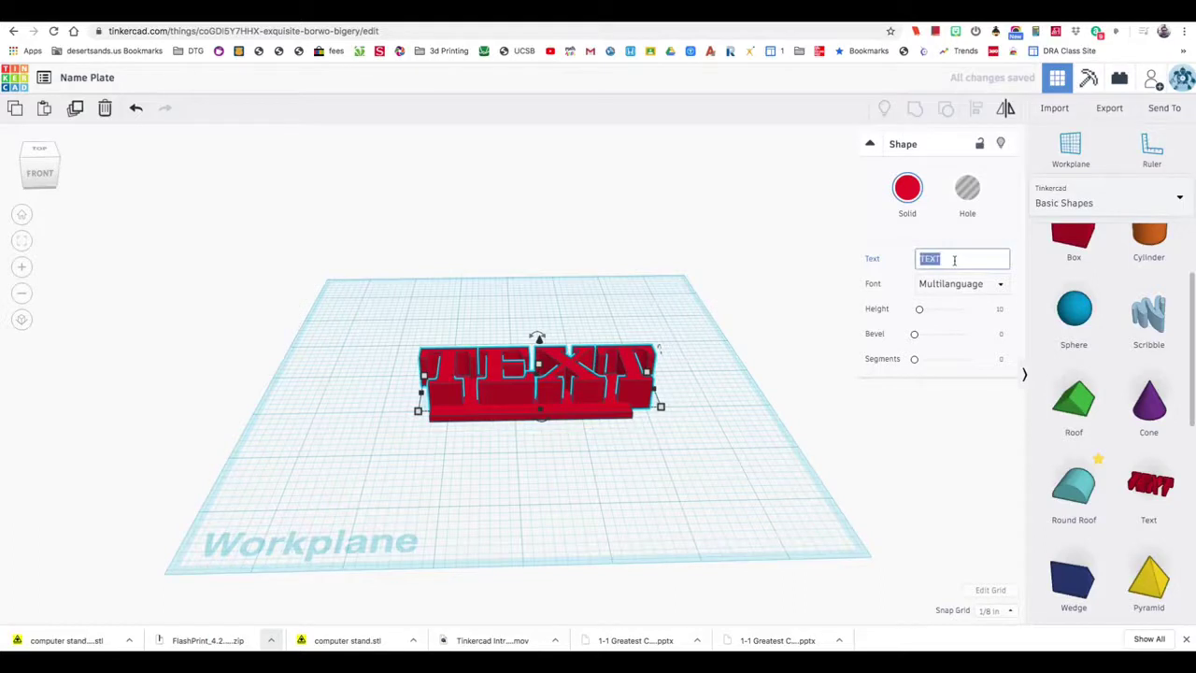
type("Mr.")
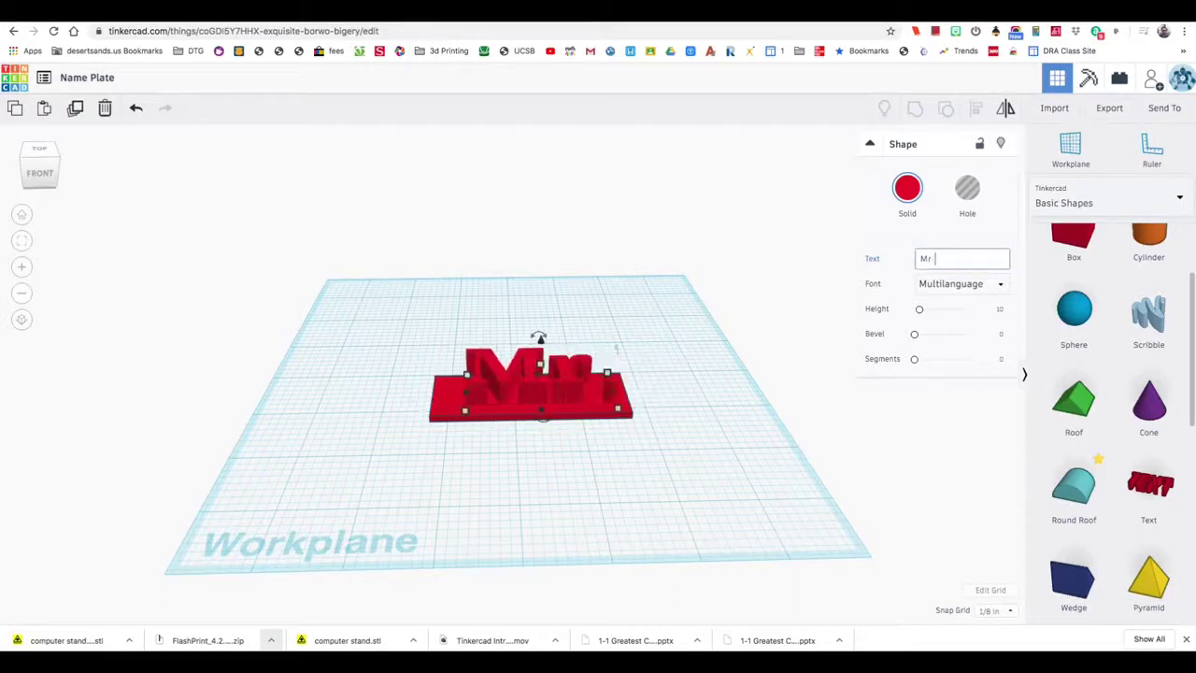
type(" A")
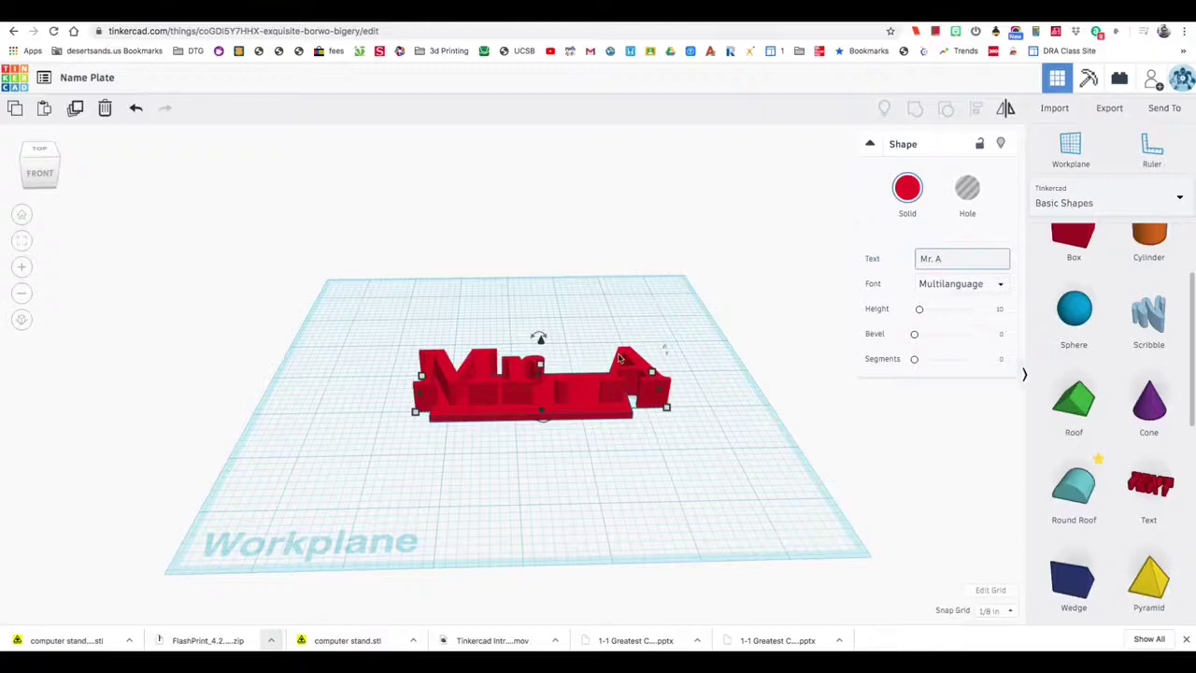
Step: Recolour the text shape to the bright yellow preset so it contrasts with the red plate
scroll(608, 397, "up", 1)
mouse_move(607, 400)
right_mouse_down()
mouse_move(604, 440)
mouse_move(617, 392)
right_mouse_up()
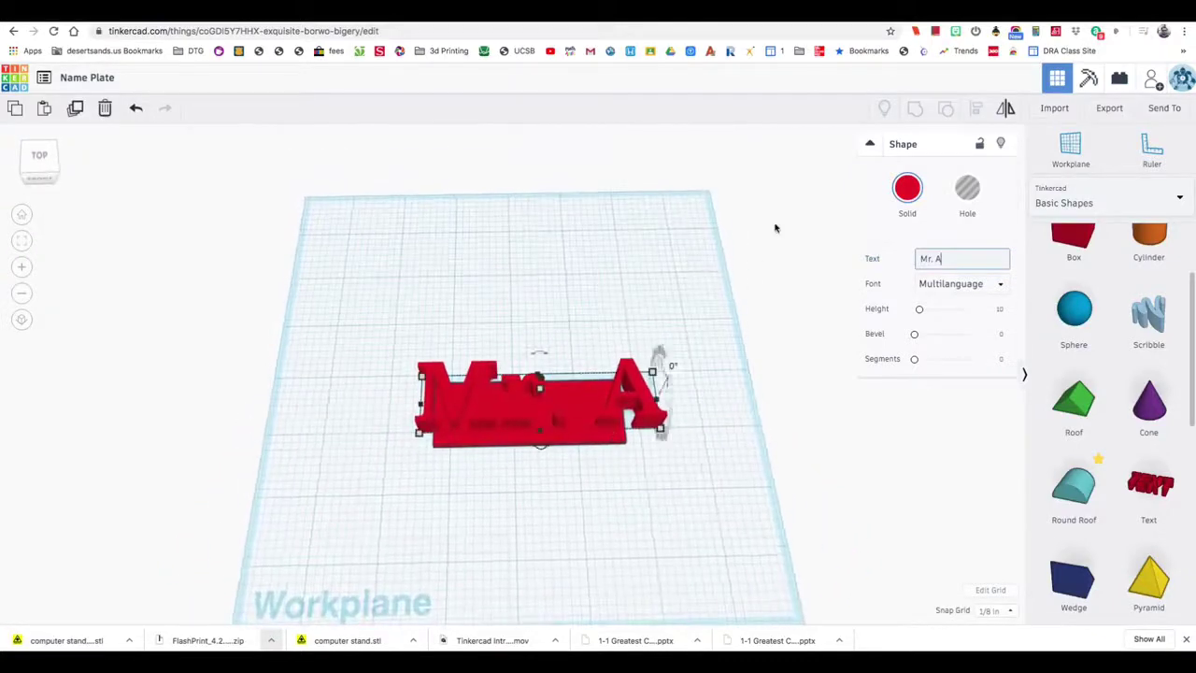
left_click(907, 192)
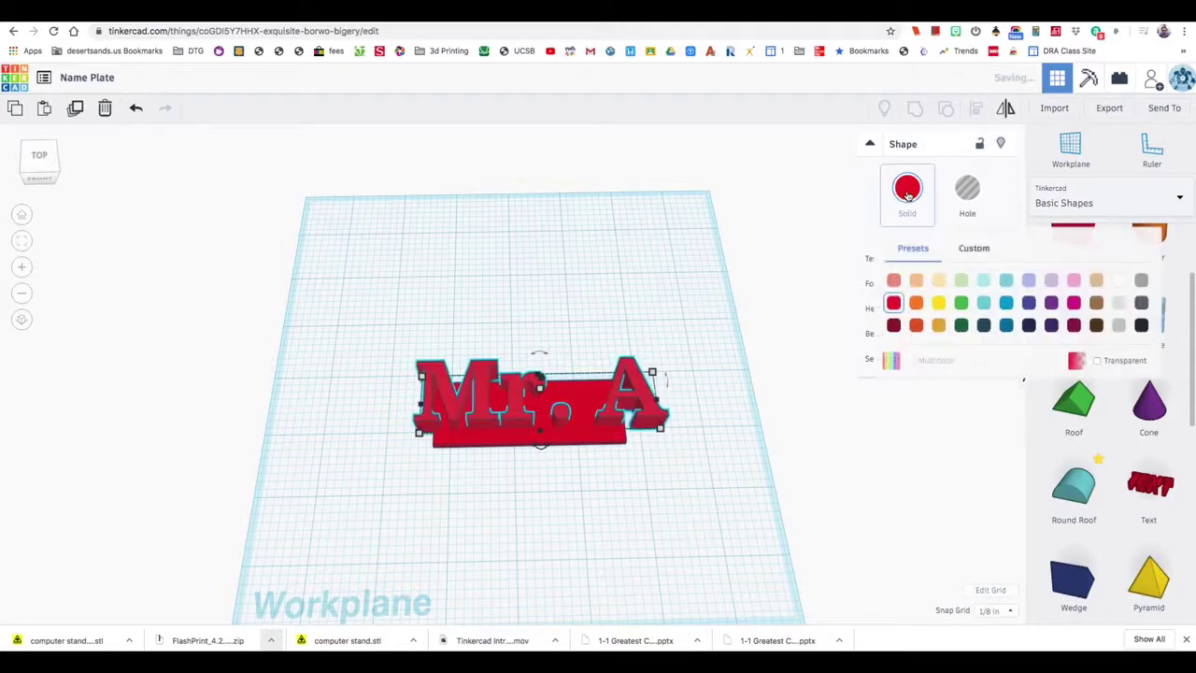
left_click(939, 304)
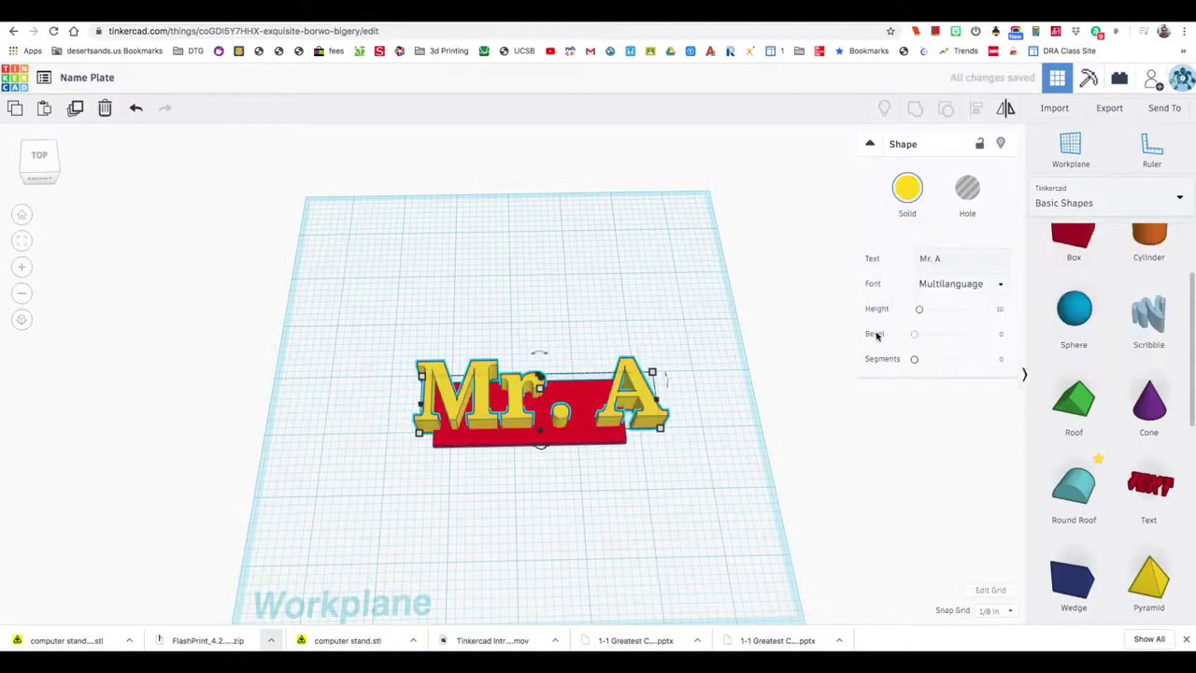
Step: Shrink the yellow text proportionally to about 2.825 by 0.74 inches and move it onto the middle of the red plate
right_click_drag(692, 364, 541, 348)
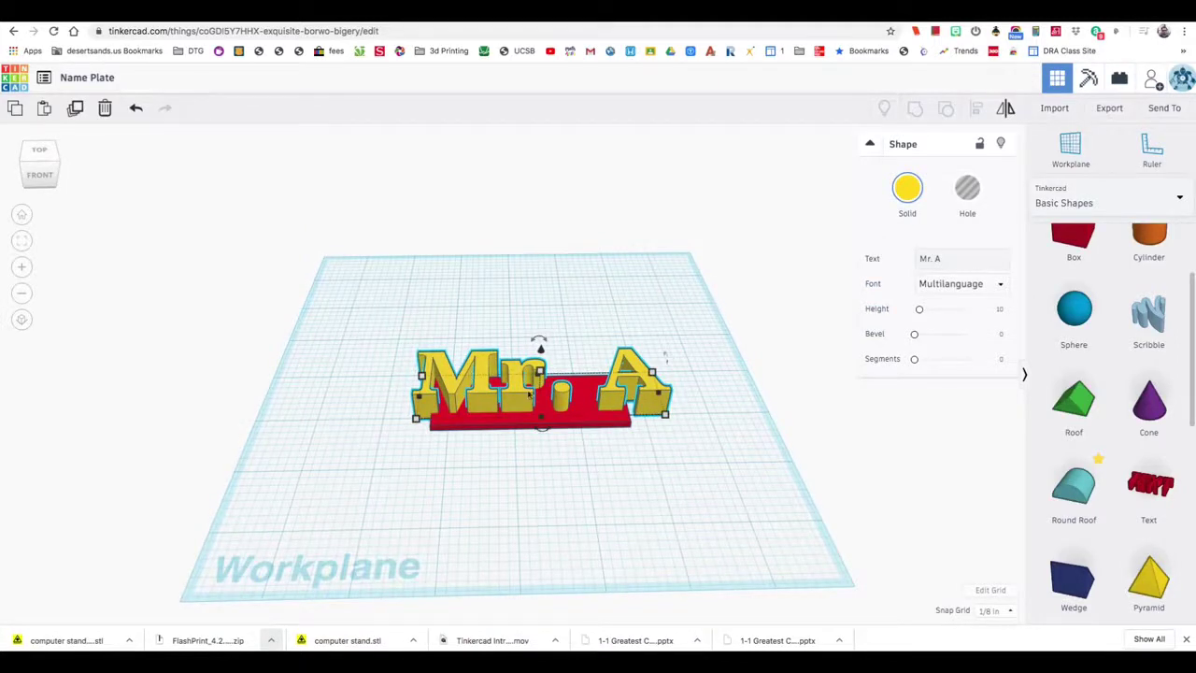
mouse_move(664, 416)
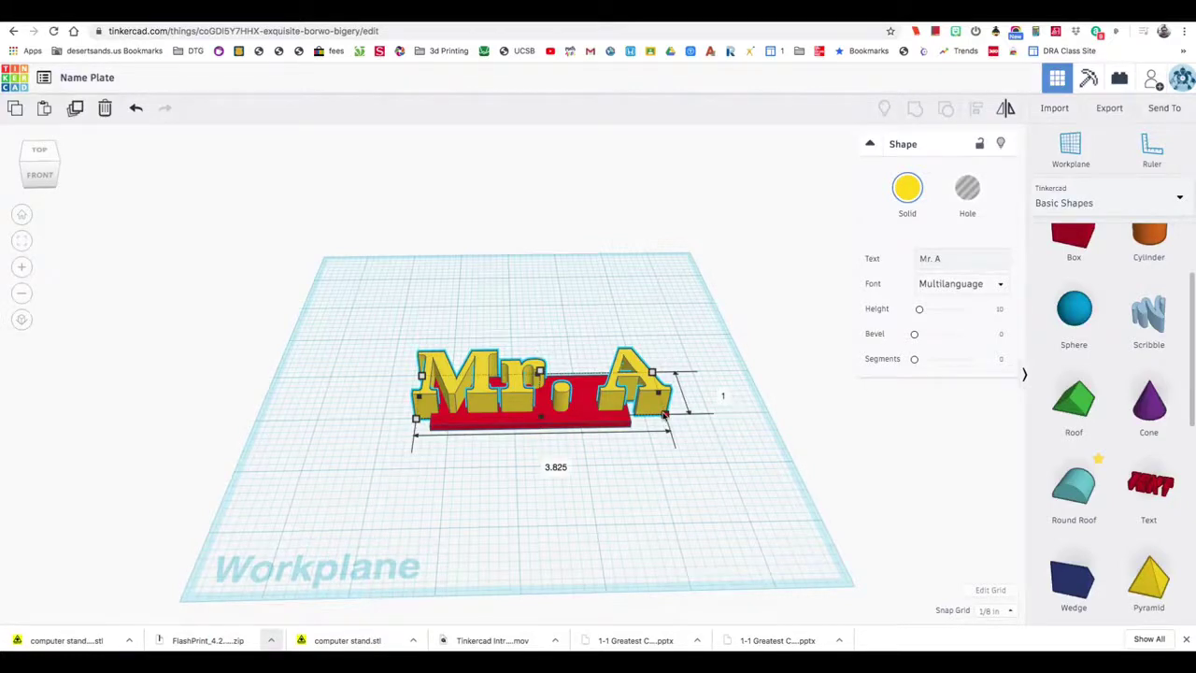
left_click_drag(664, 415, 577, 403)
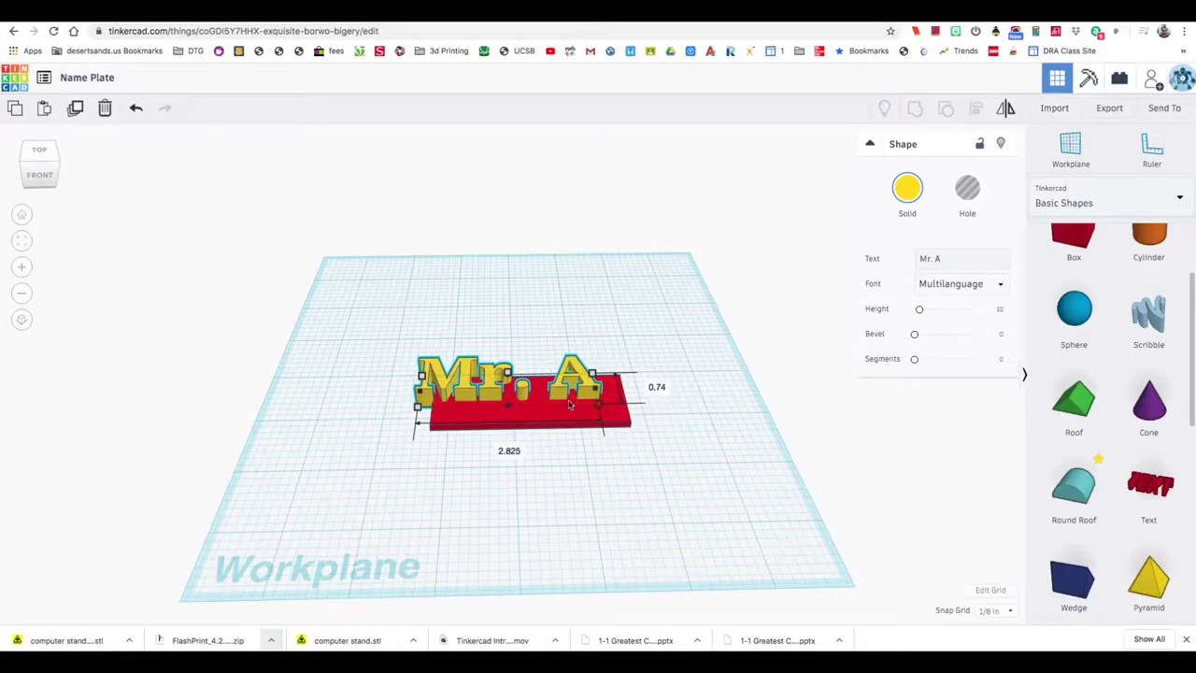
left_click_drag(490, 400, 534, 408)
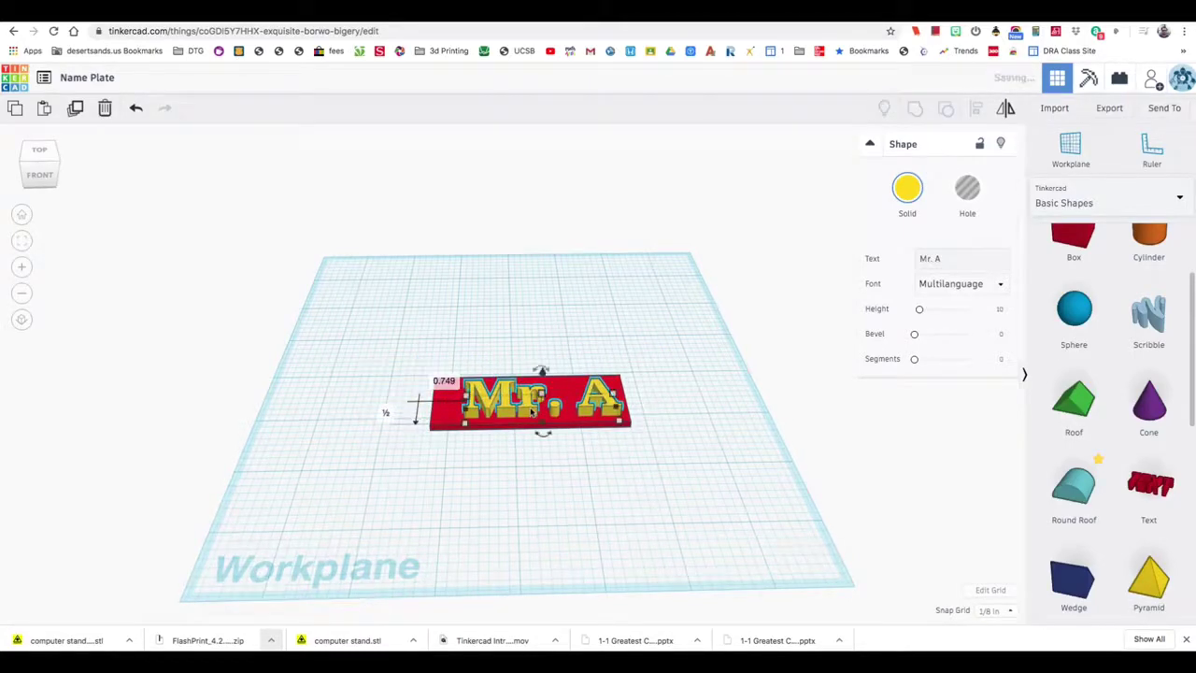
Step: Try adjusting the text's height with the 1/8 inch snap, lowering it to 1/8 inch and raising it to 3/8 inch
scroll(549, 432, "up", 10)
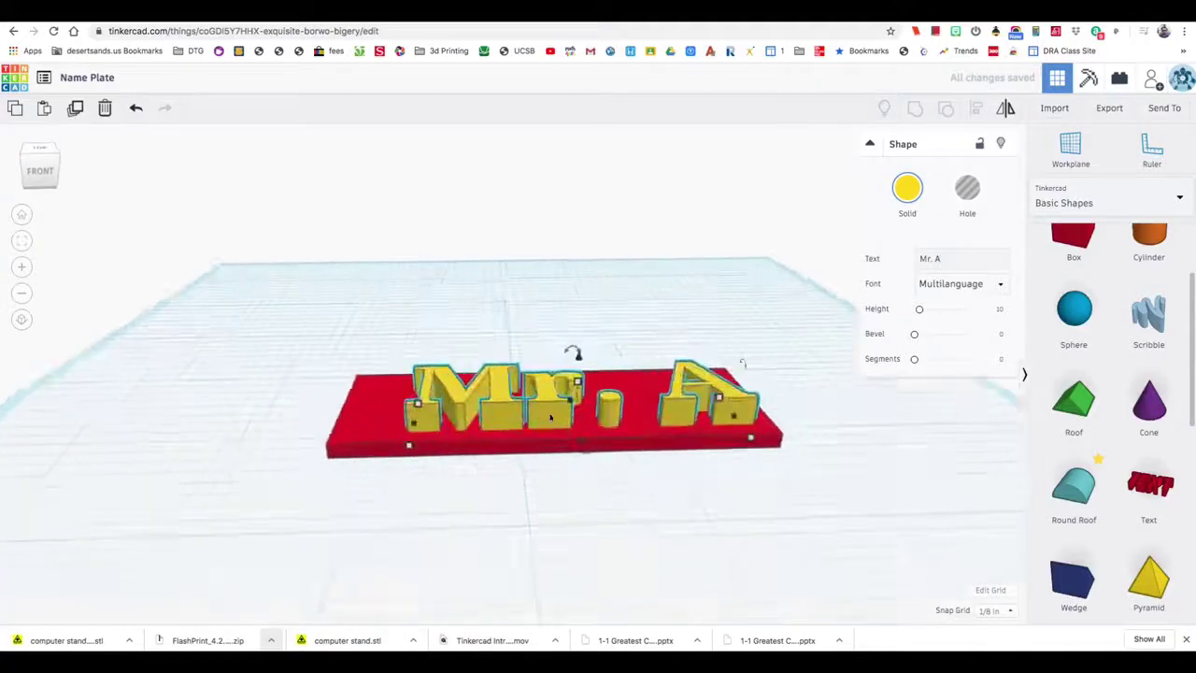
scroll(550, 417, "down", 10)
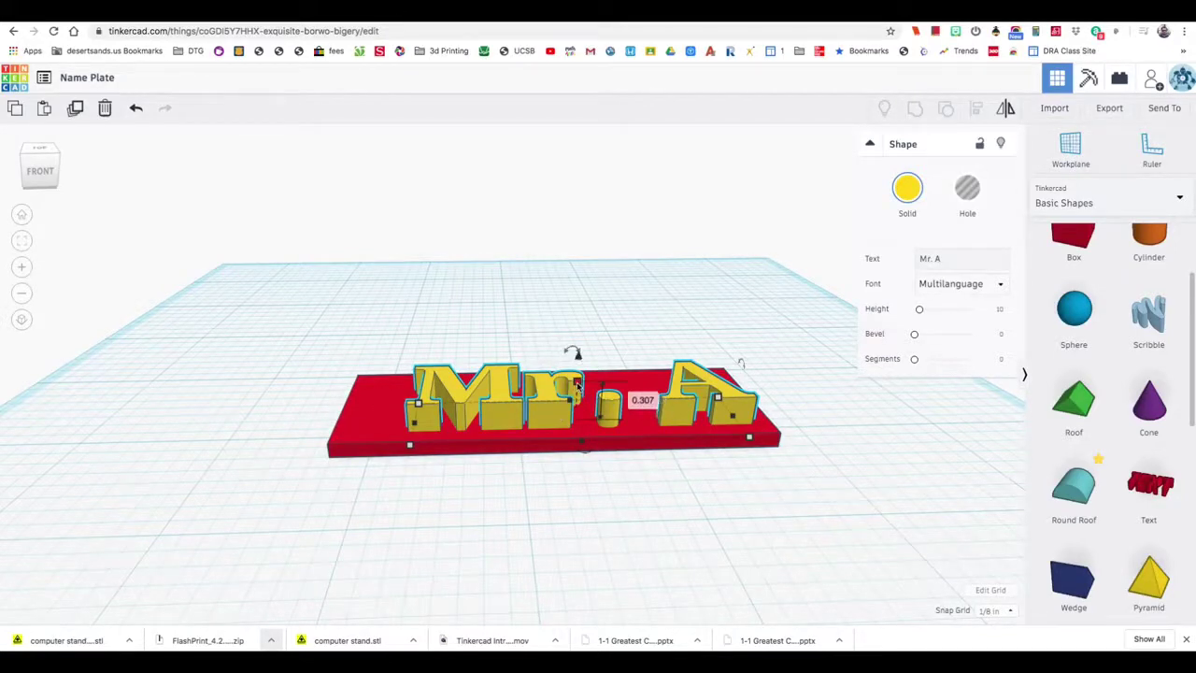
left_click_drag(576, 385, 575, 404)
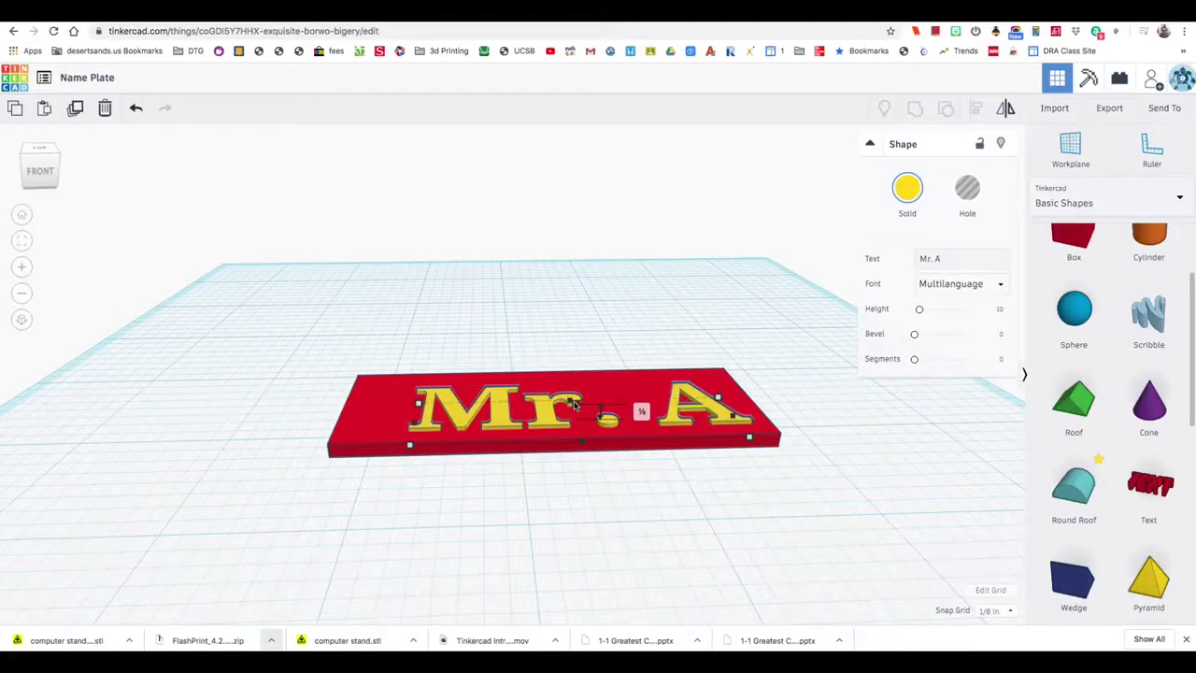
left_click_drag(574, 400, 578, 372)
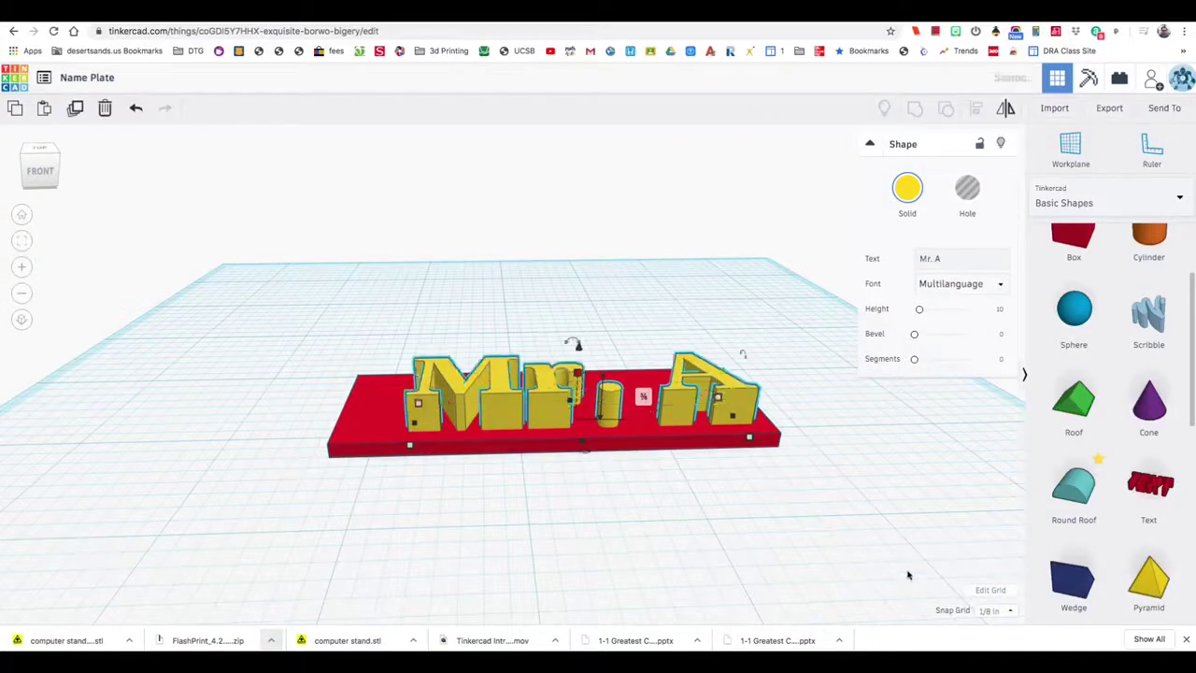
Step: Turn the snap grid off and lower the text's height freely to about 0.207 inch
left_click(993, 612)
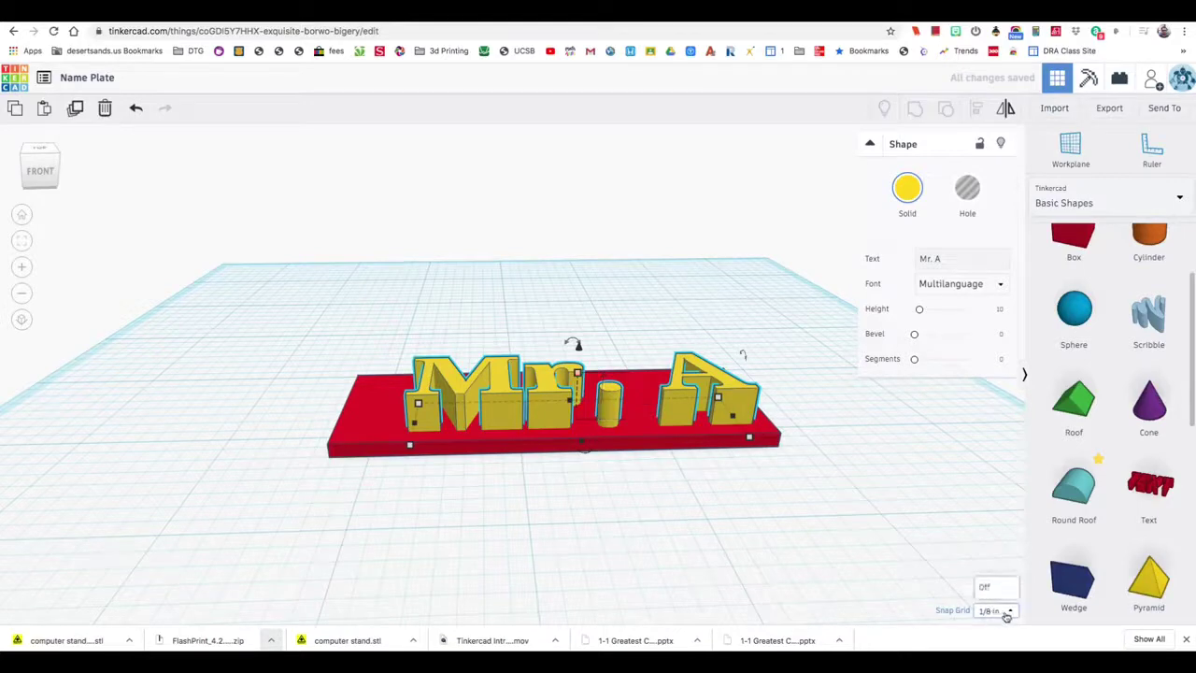
left_click(993, 493)
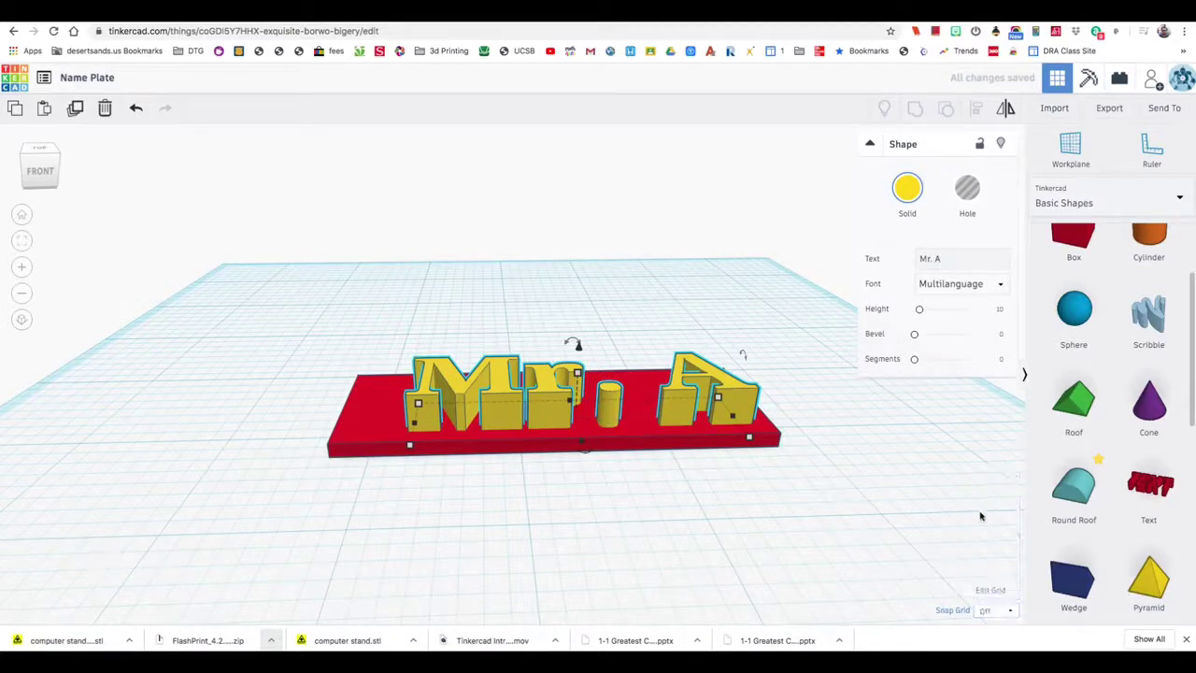
left_click_drag(579, 374, 590, 399)
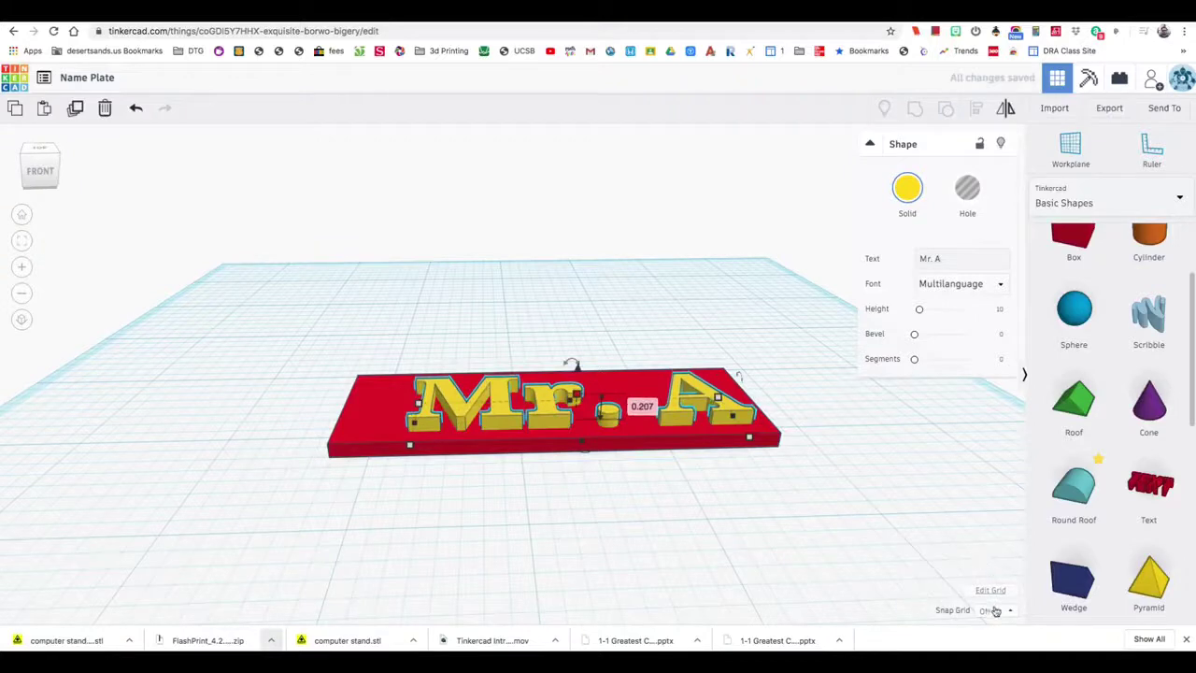
Step: Try stretching the text's height with the snap grid set to 1/2 inch, and undo the height change
left_click(997, 610)
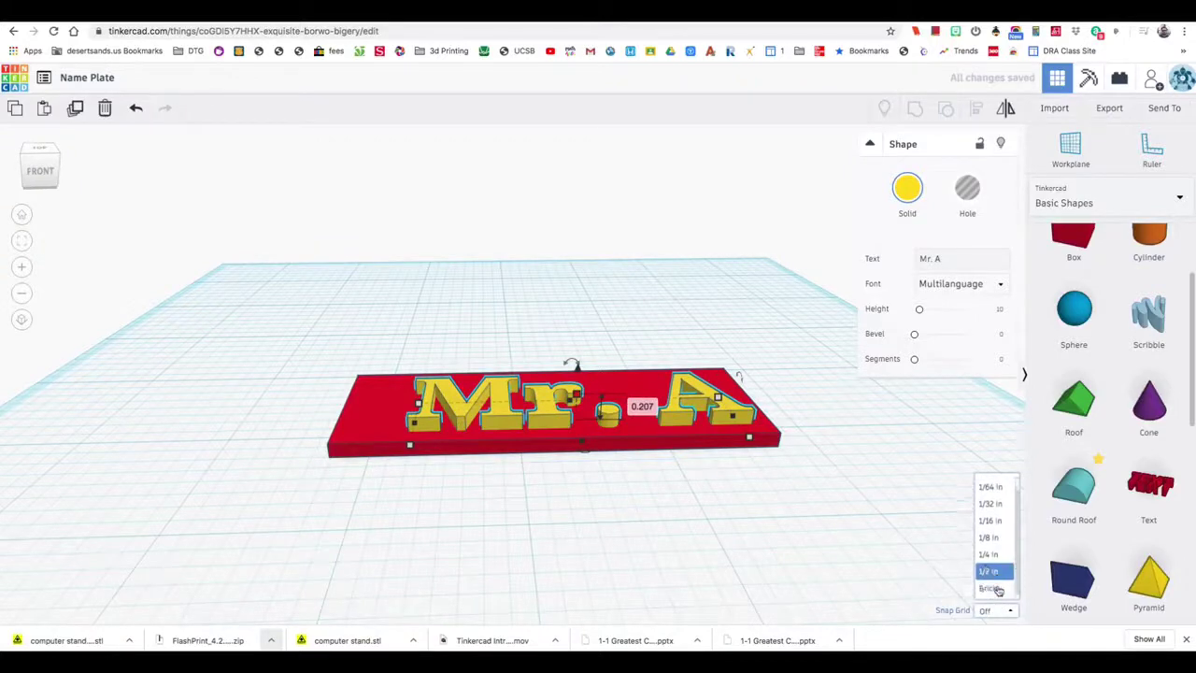
left_click(989, 571)
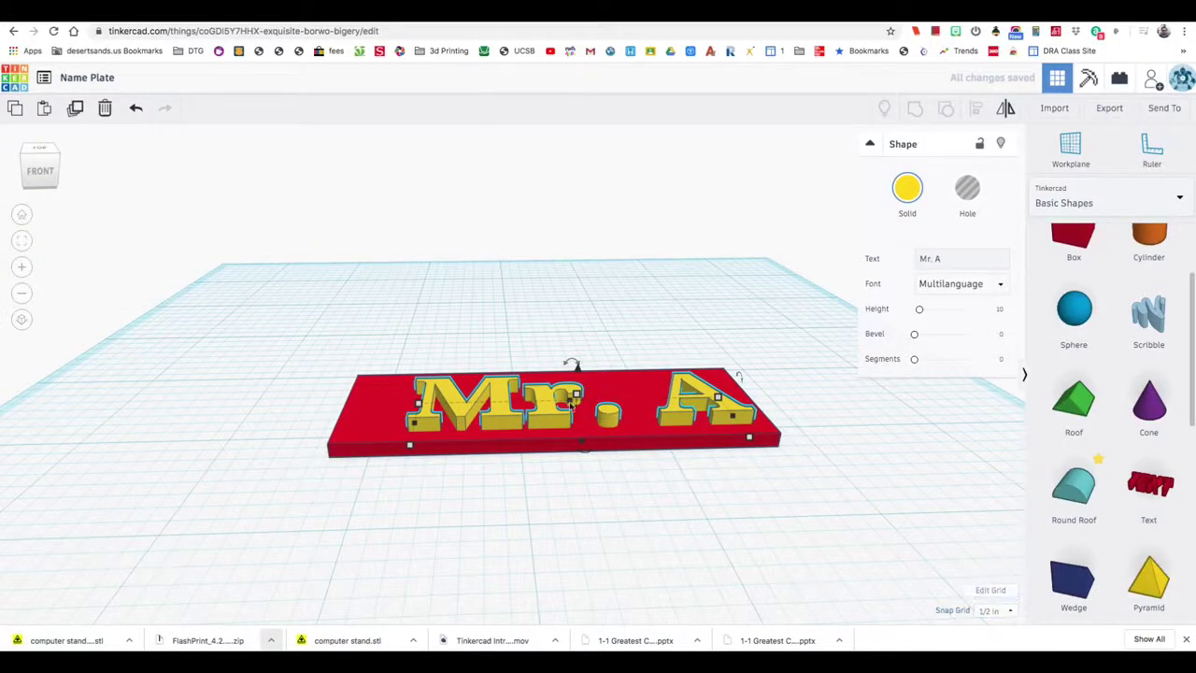
mouse_move(576, 398)
left_click_drag(575, 399, 575, 383)
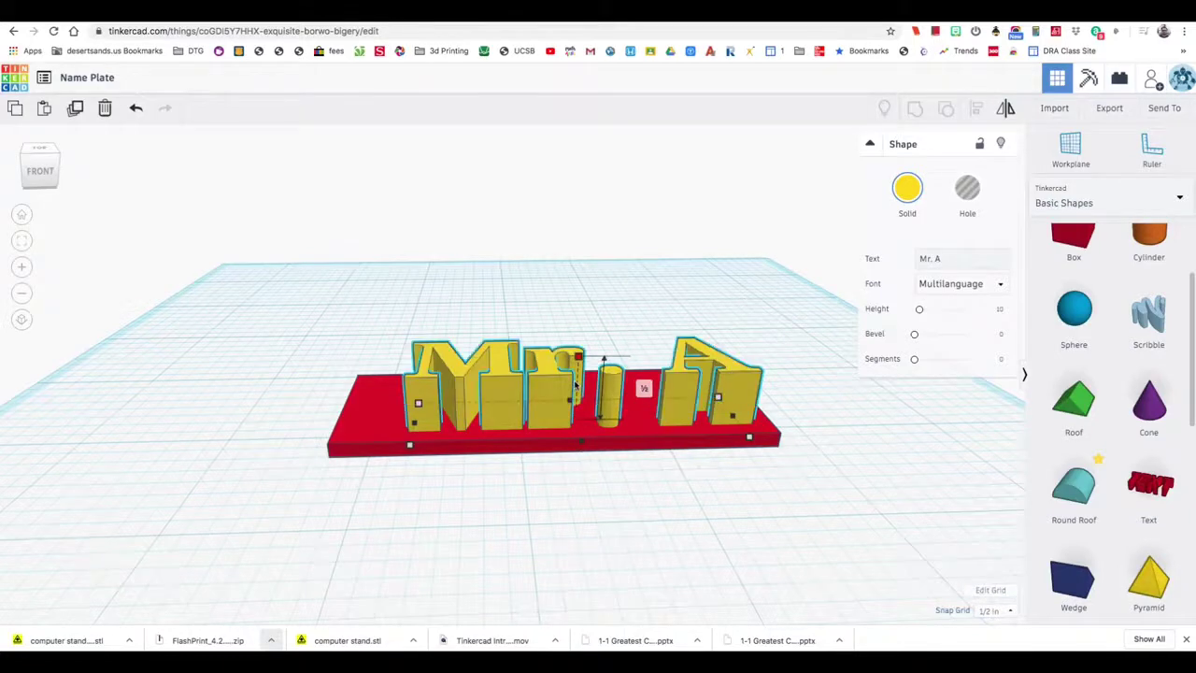
left_click_drag(582, 333, 586, 229)
key("ctrl+z")
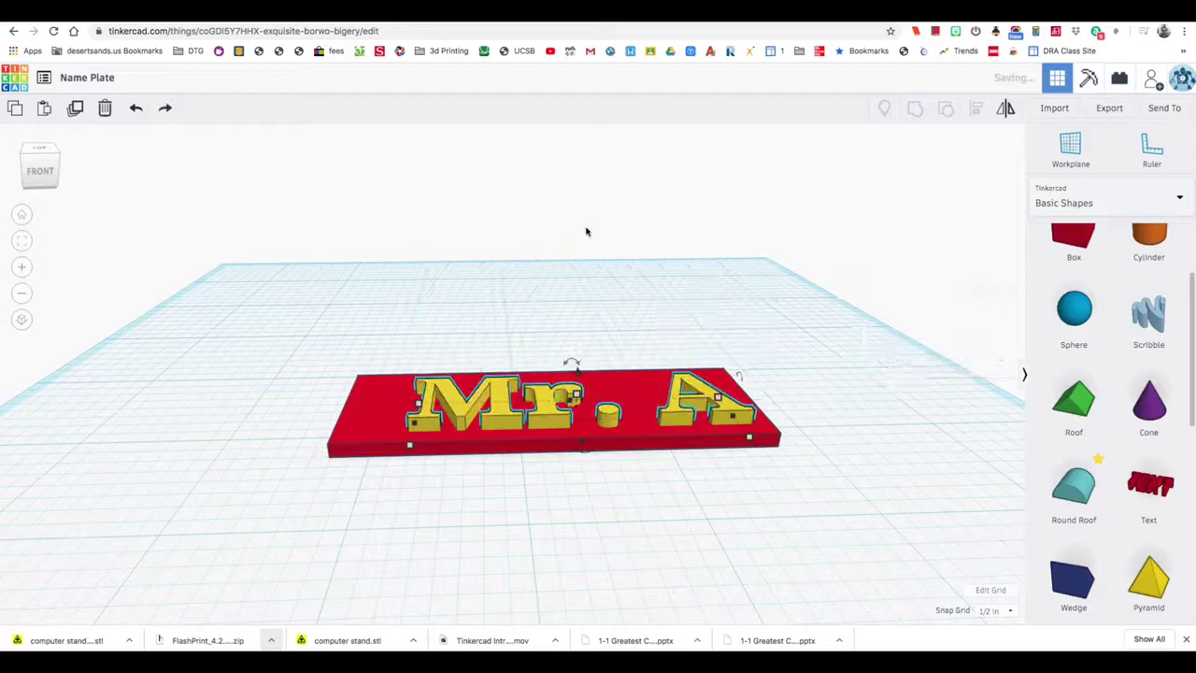
Step: Turn the snap grid off again and flatten the text slightly further into a low relief on the plate
left_click(995, 610)
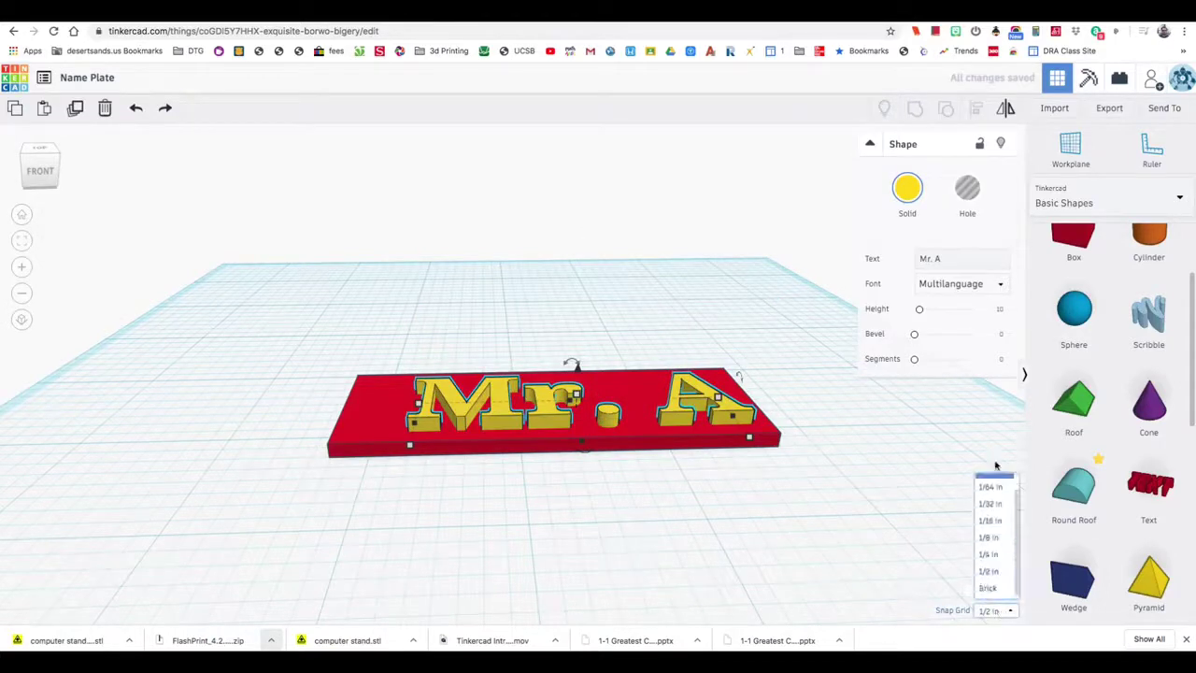
scroll(1004, 509, "up", 1)
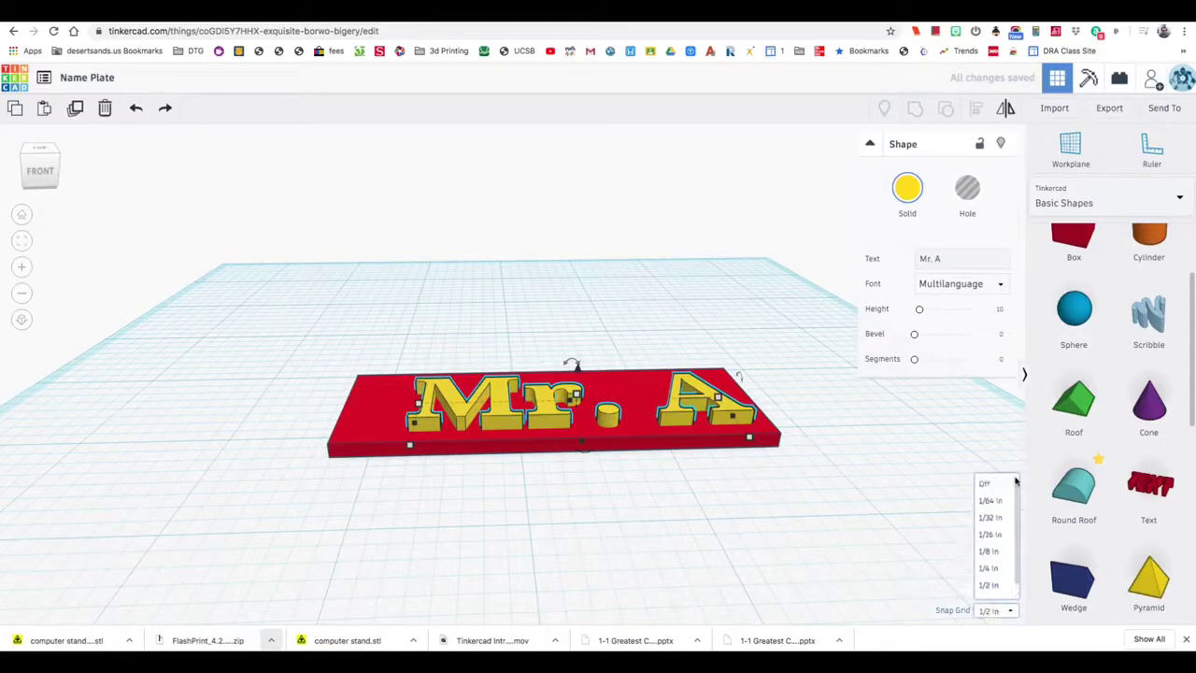
left_click(990, 482)
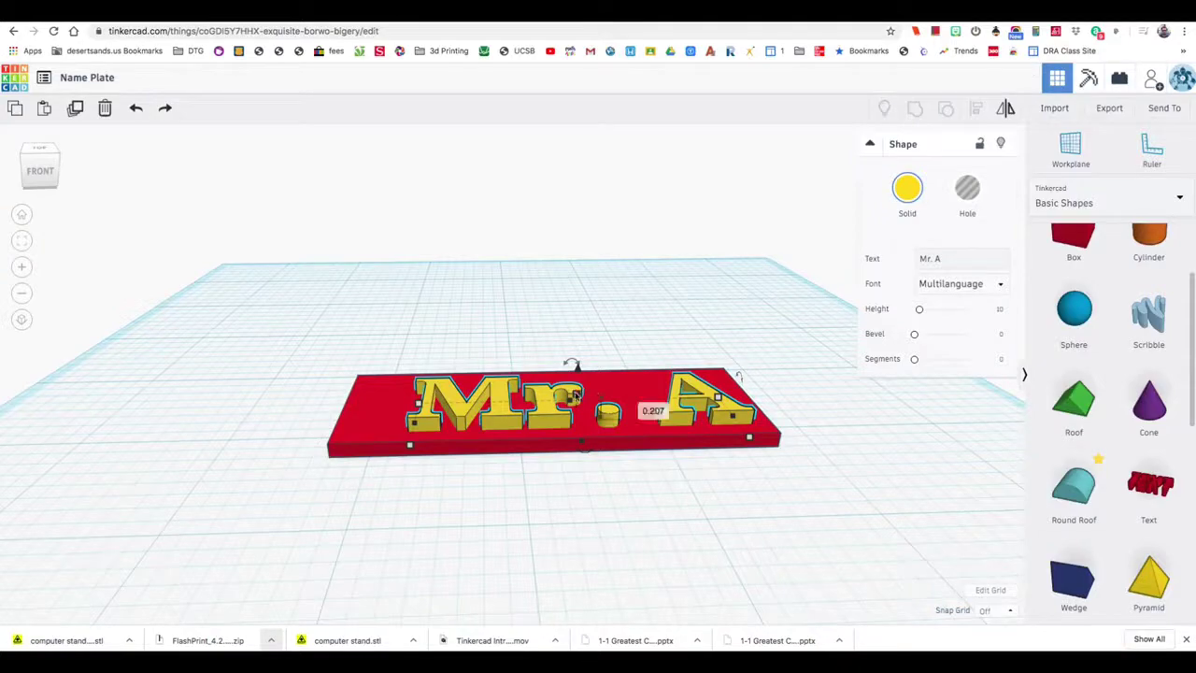
left_click_drag(575, 393, 568, 371)
right_click_drag(568, 371, 555, 558)
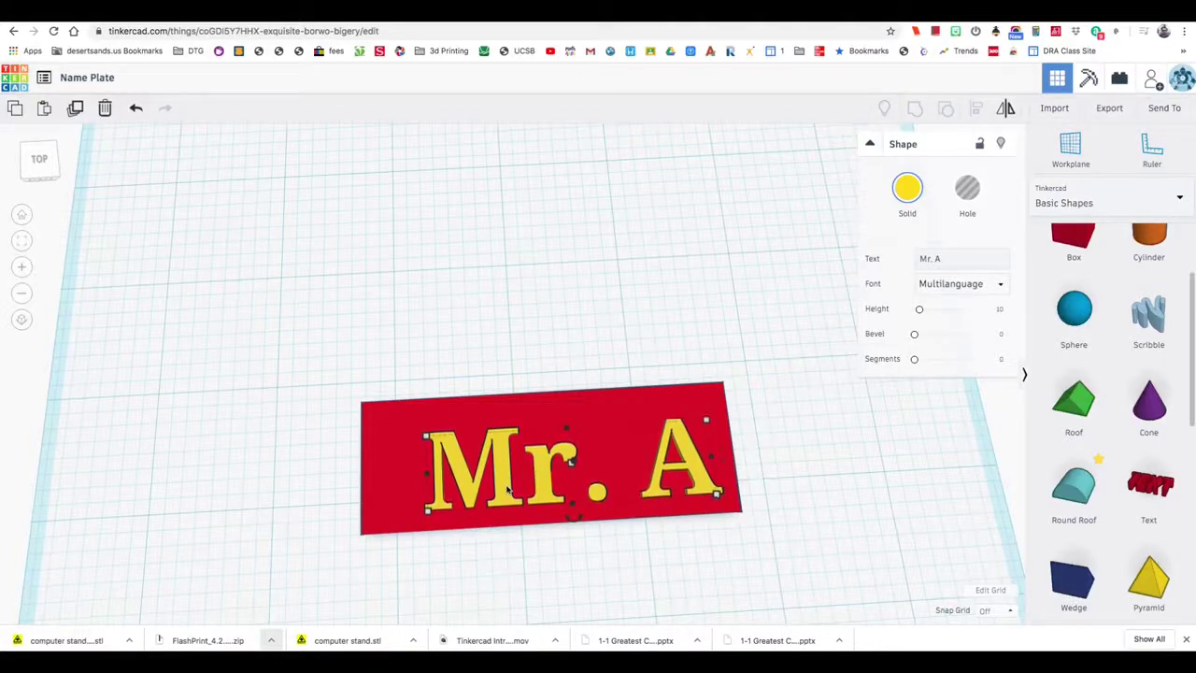
Step: Set the snap grid to 1/64 inch and nudge the text back in small increments toward the plate's rear edge
left_click(995, 613)
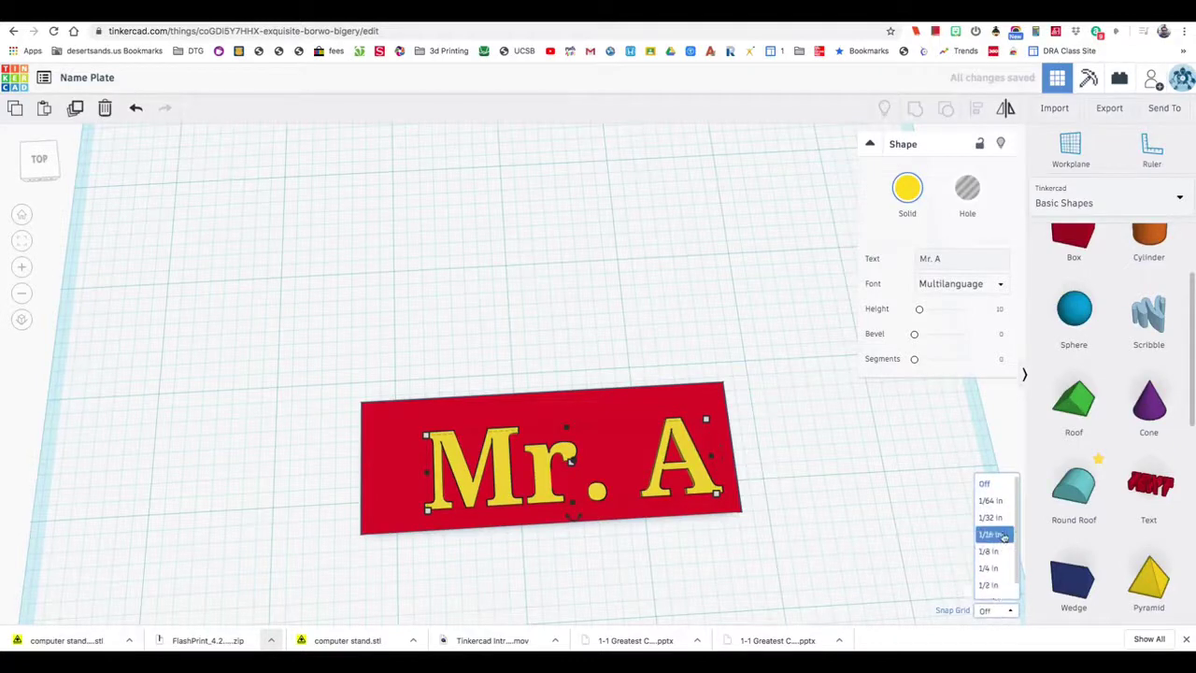
left_click(990, 500)
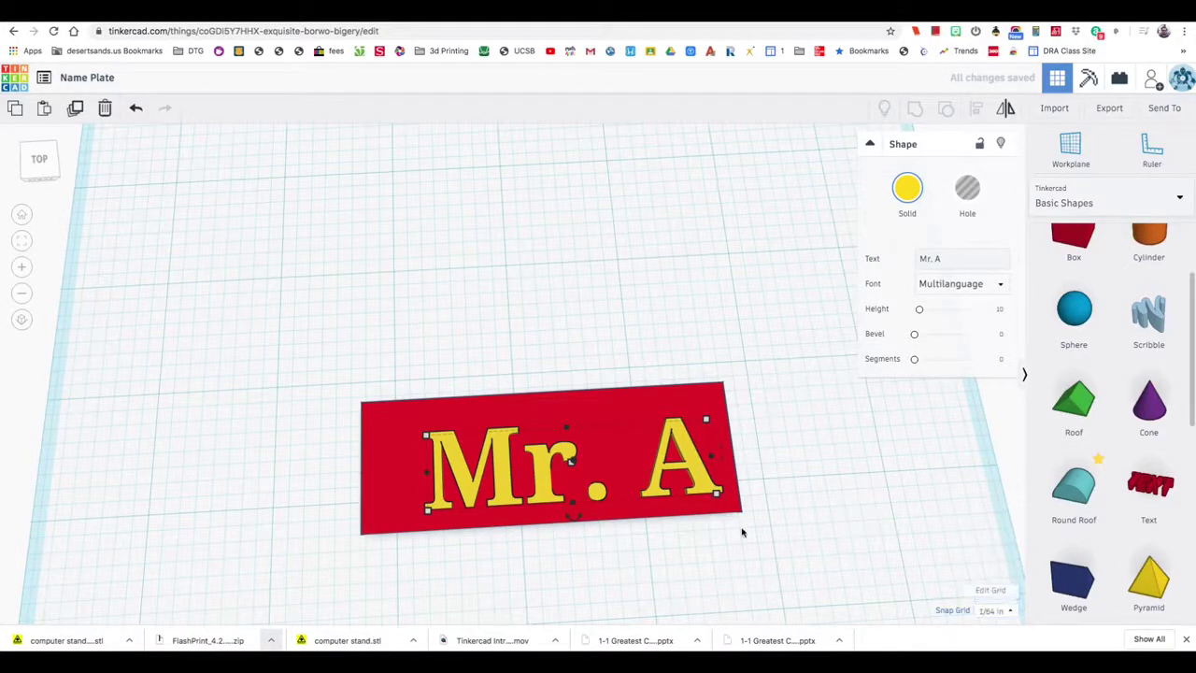
key("Up")
key("Up")
key("Up")
key("Up")
key("Up")
key("Up")
key("Up")
key("Up")
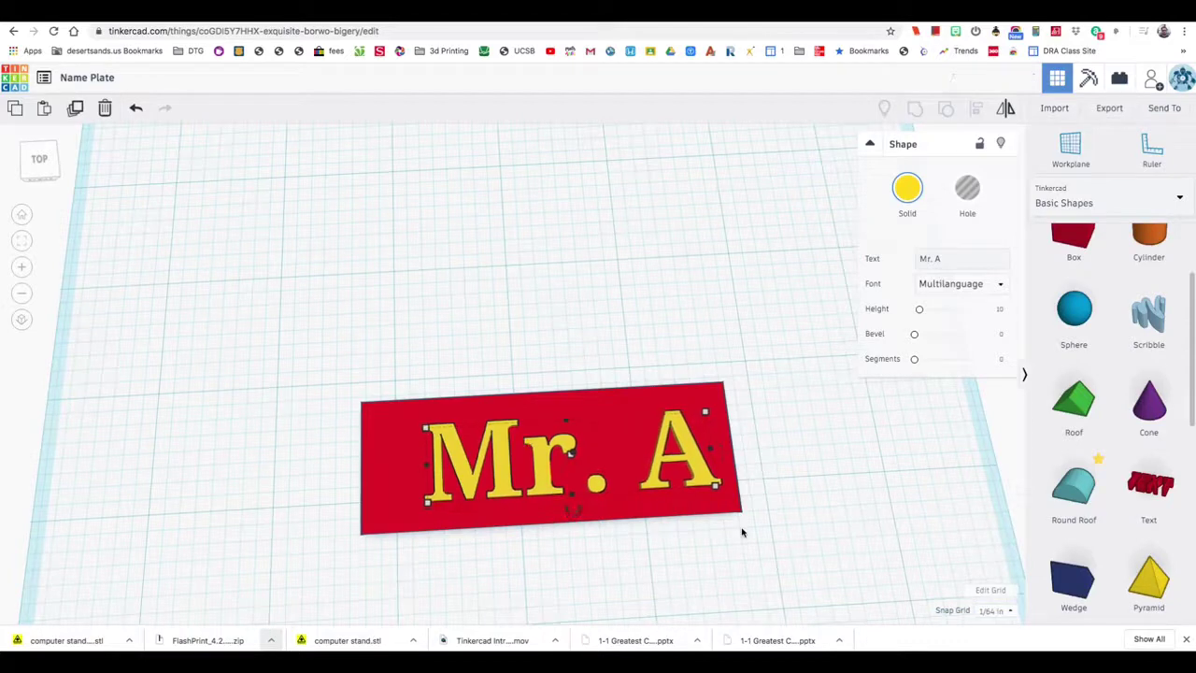
Step: Turn the snap grid off and shift the text slightly toward the right end of the plate
left_click(993, 610)
left_click(986, 484)
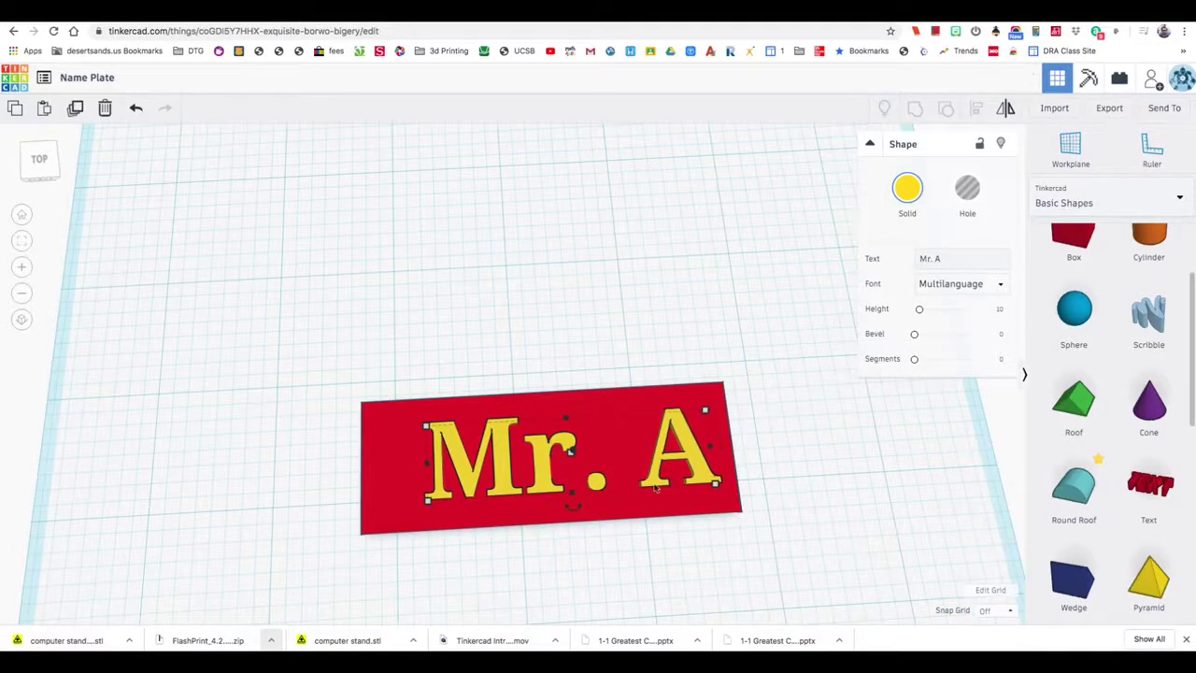
mouse_move(547, 476)
left_mouse_down()
mouse_move(561, 467)
mouse_move(550, 477)
left_mouse_up()
mouse_move(582, 499)
right_mouse_down()
mouse_move(569, 440)
mouse_move(572, 488)
right_mouse_up()
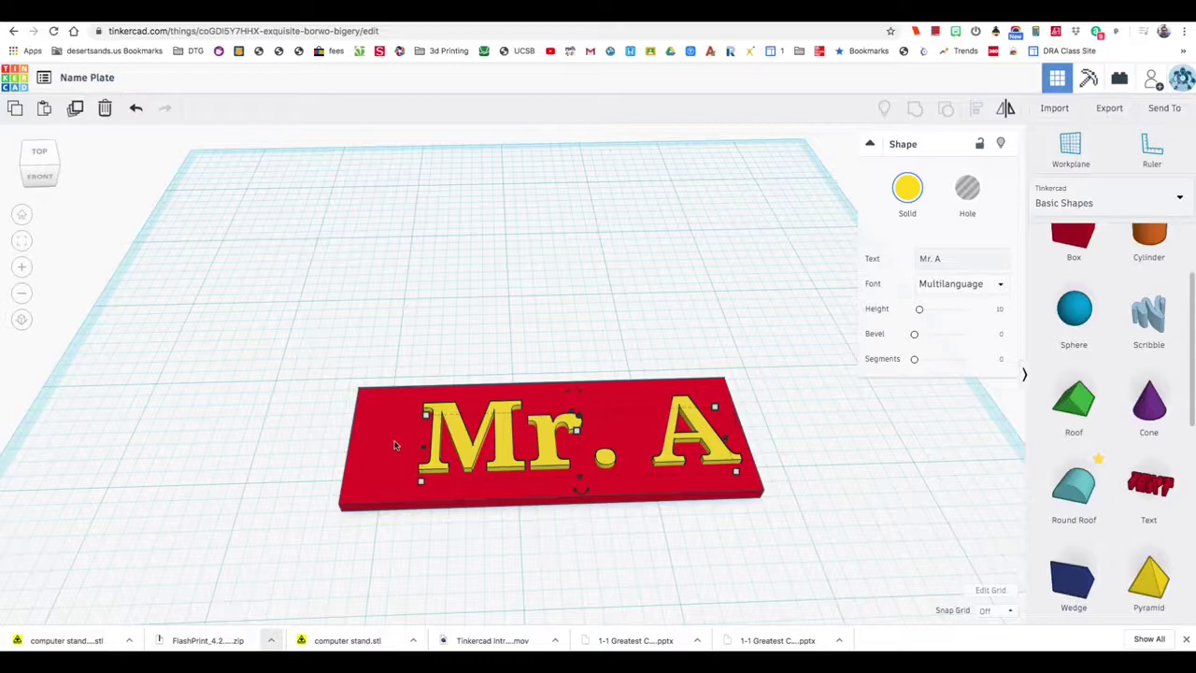
Step: Place a cylinder hole from the basic shapes on the left end of the plate
scroll(1075, 421, "up", 3)
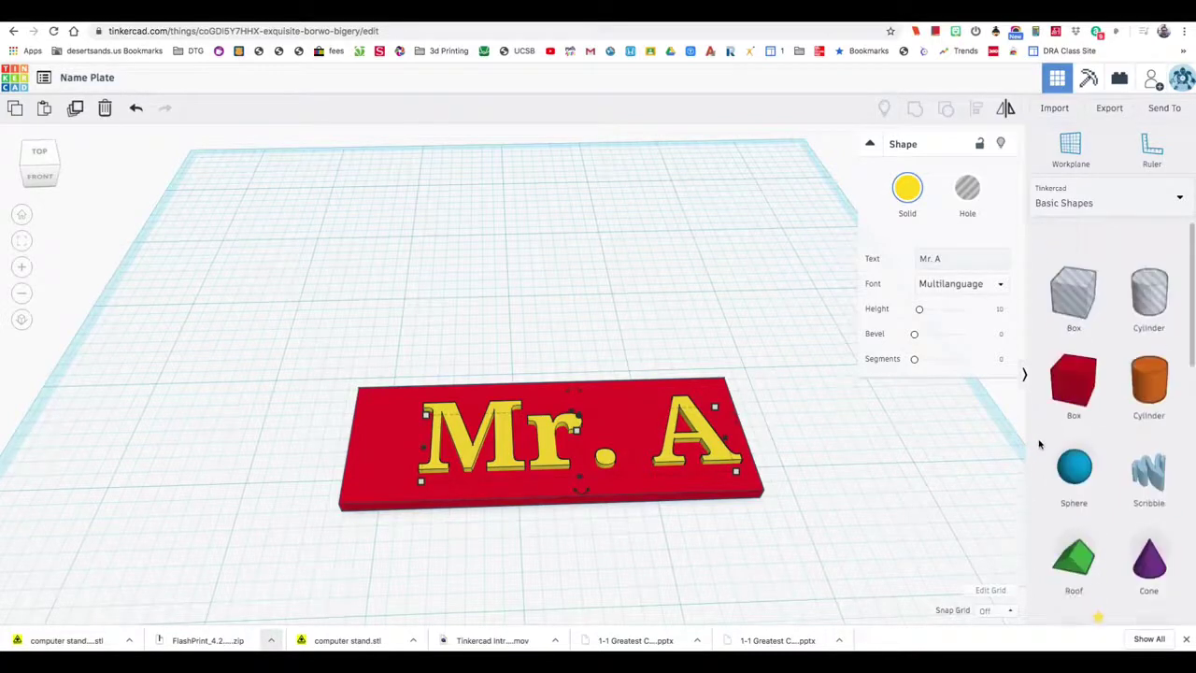
left_click_drag(1149, 266, 410, 437)
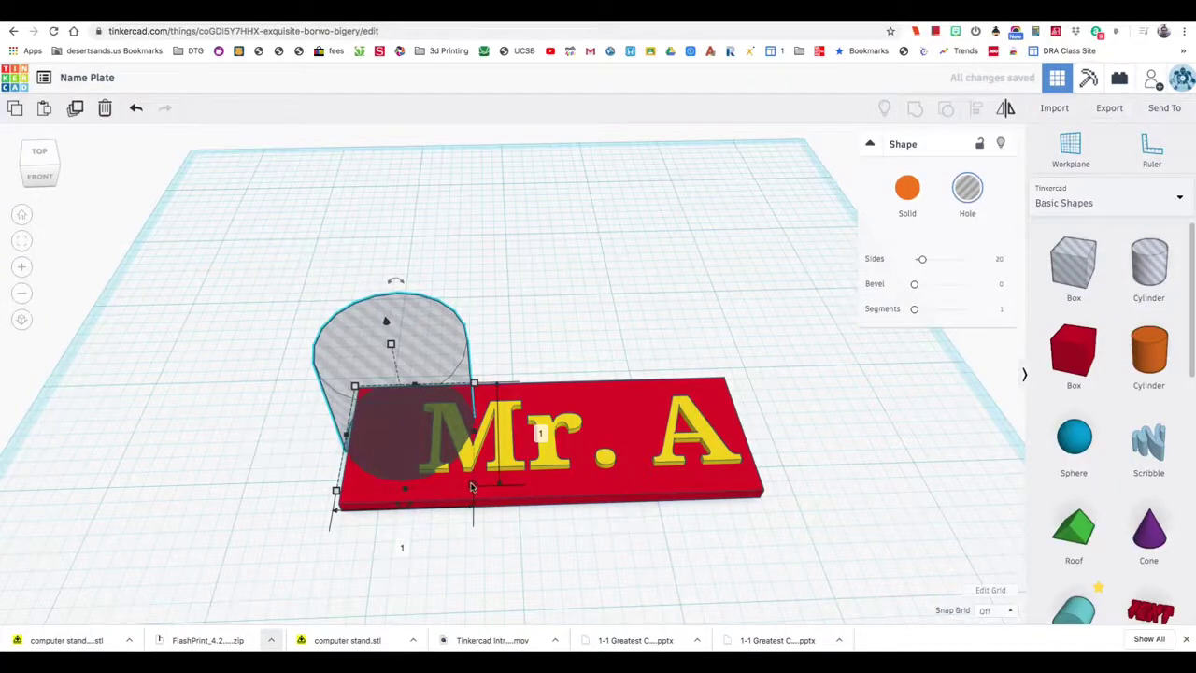
right_click_drag(472, 487, 467, 458)
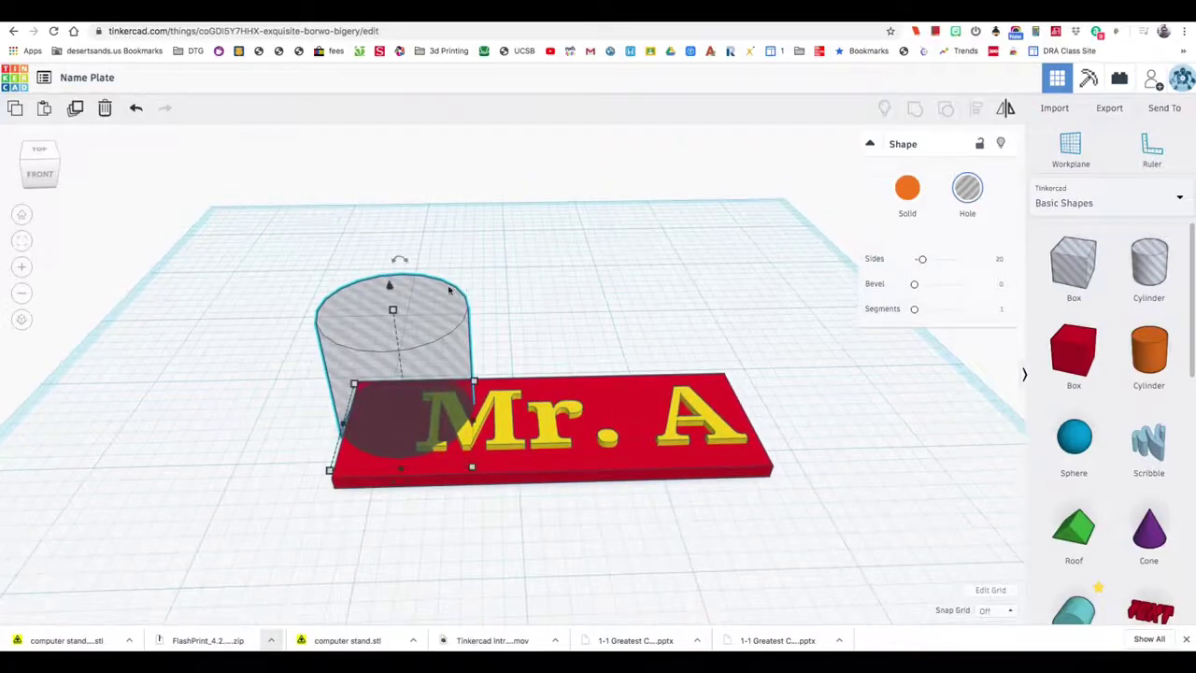
scroll(435, 310, "up", 5)
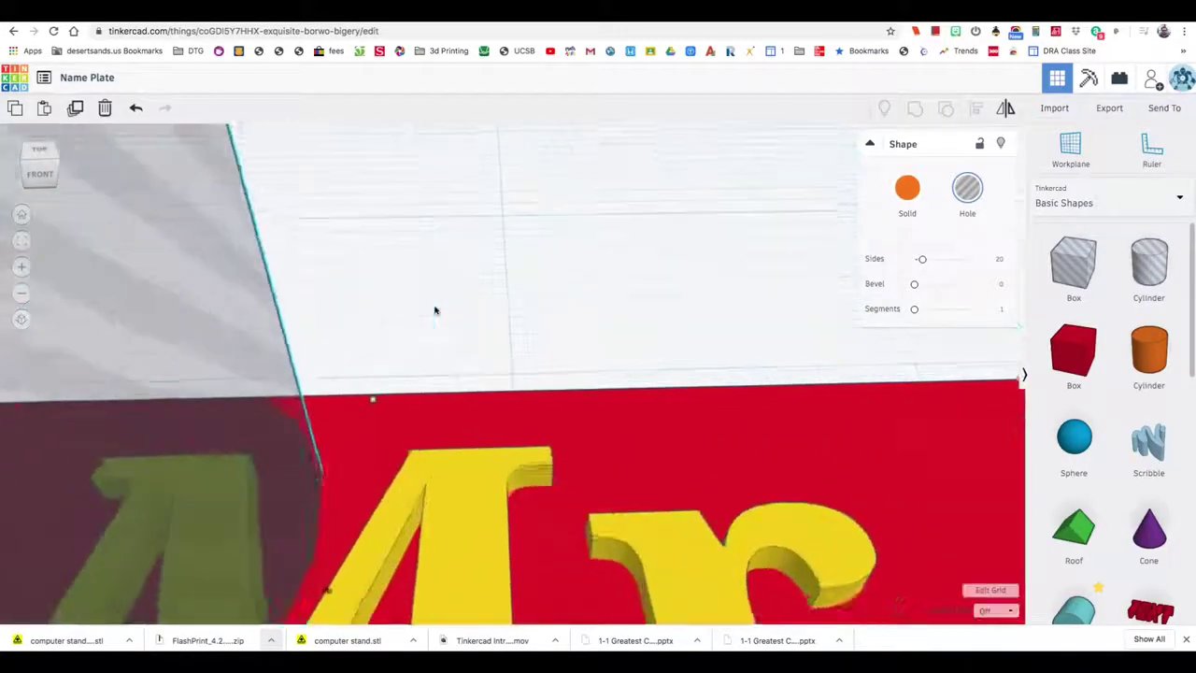
scroll(436, 310, "down", 3)
right_click_drag(344, 306, 48, 256)
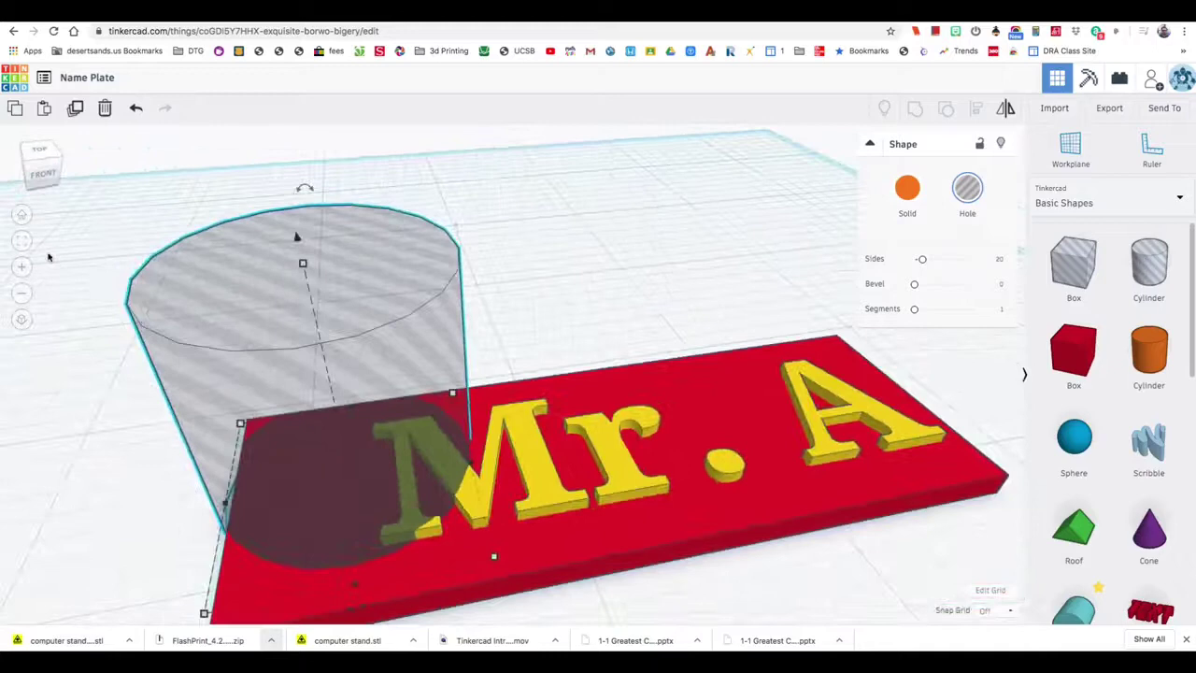
left_click(22, 242)
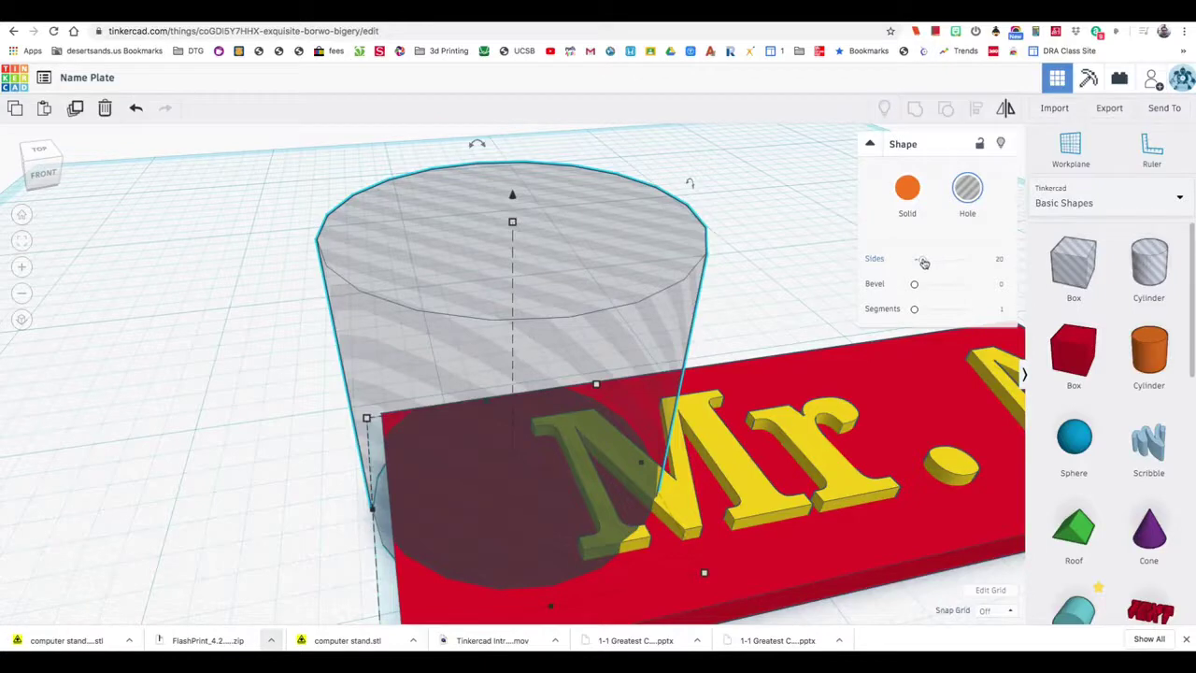
Step: Raise the hole cylinder to 64 sides and shrink it to fit on the plate beside the first letter
left_click_drag(923, 263, 1014, 266)
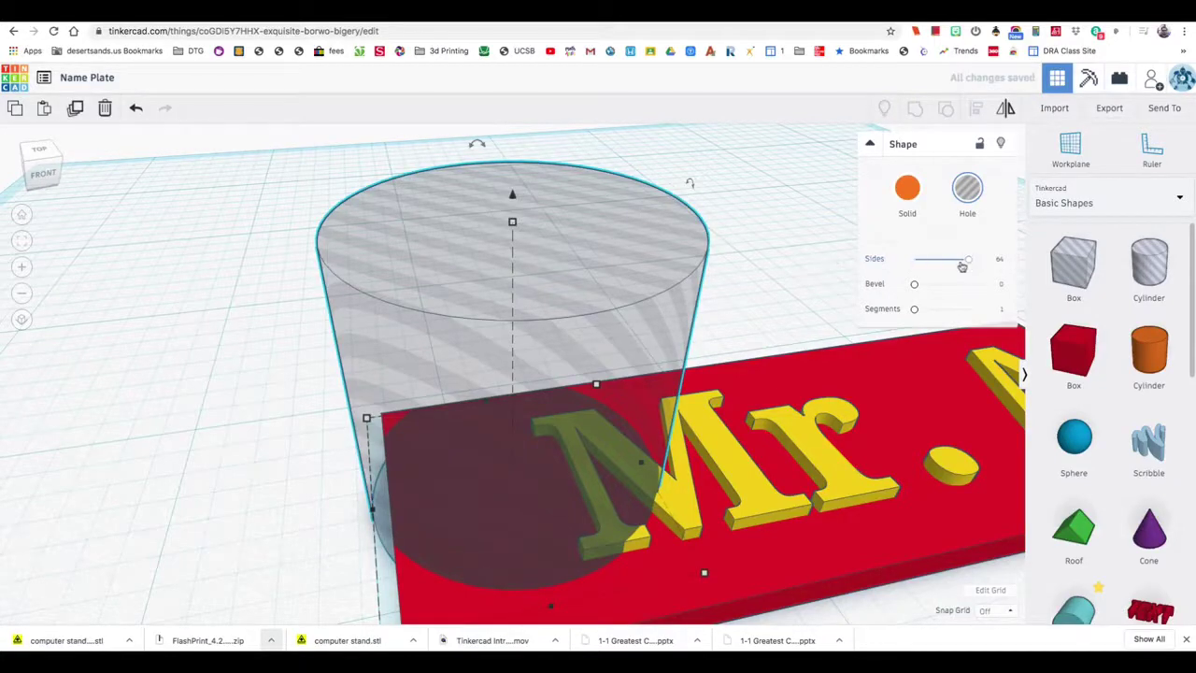
mouse_move(967, 267)
left_mouse_down()
mouse_move(913, 263)
mouse_move(968, 259)
left_mouse_up()
left_click_drag(704, 572, 496, 504)
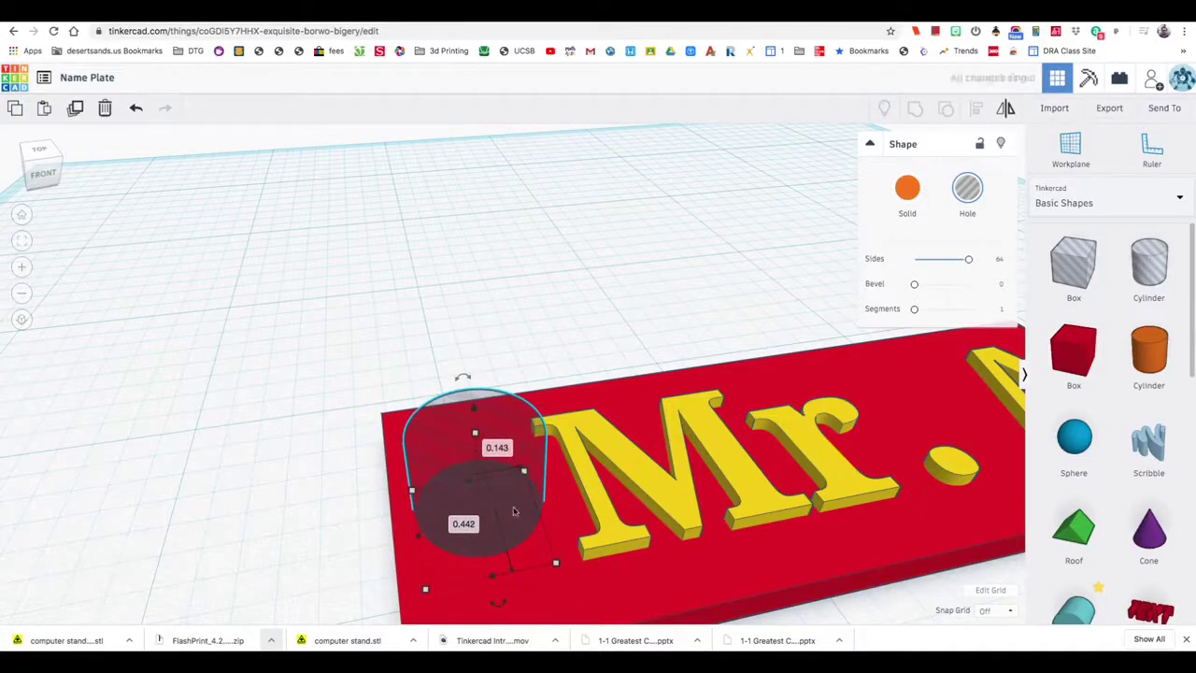
Step: Try to lower the yellow text about 0.034 inch into the plate and check it from below
left_click(563, 323)
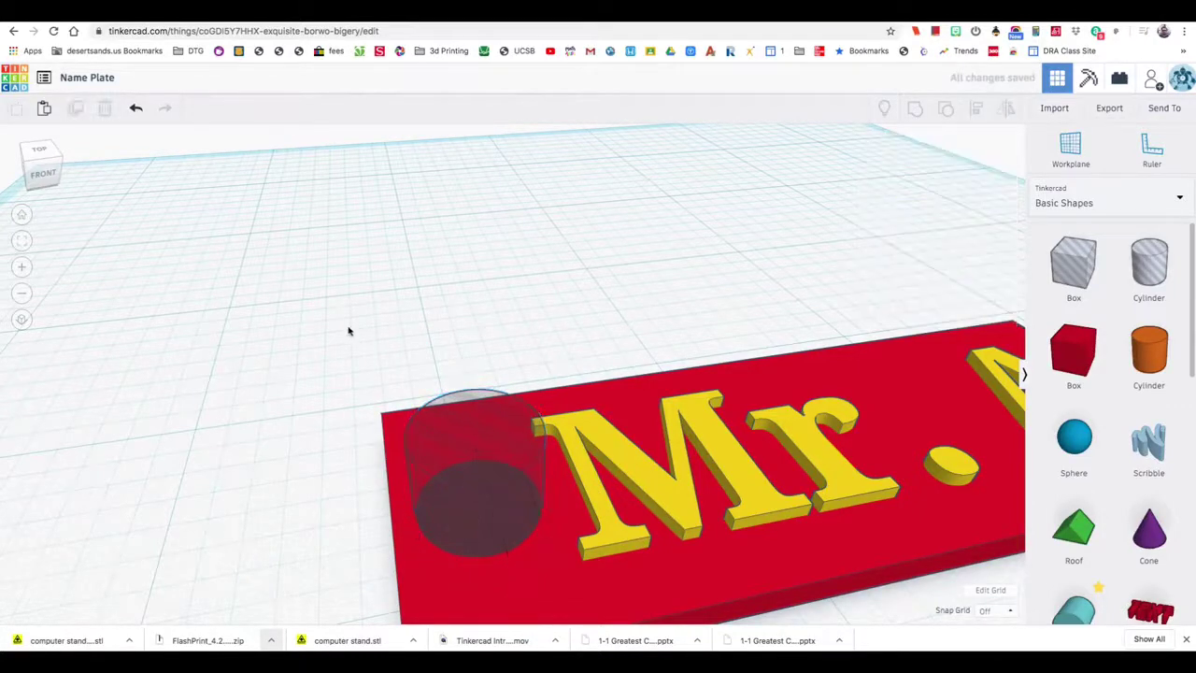
left_click_drag(347, 331, 775, 520)
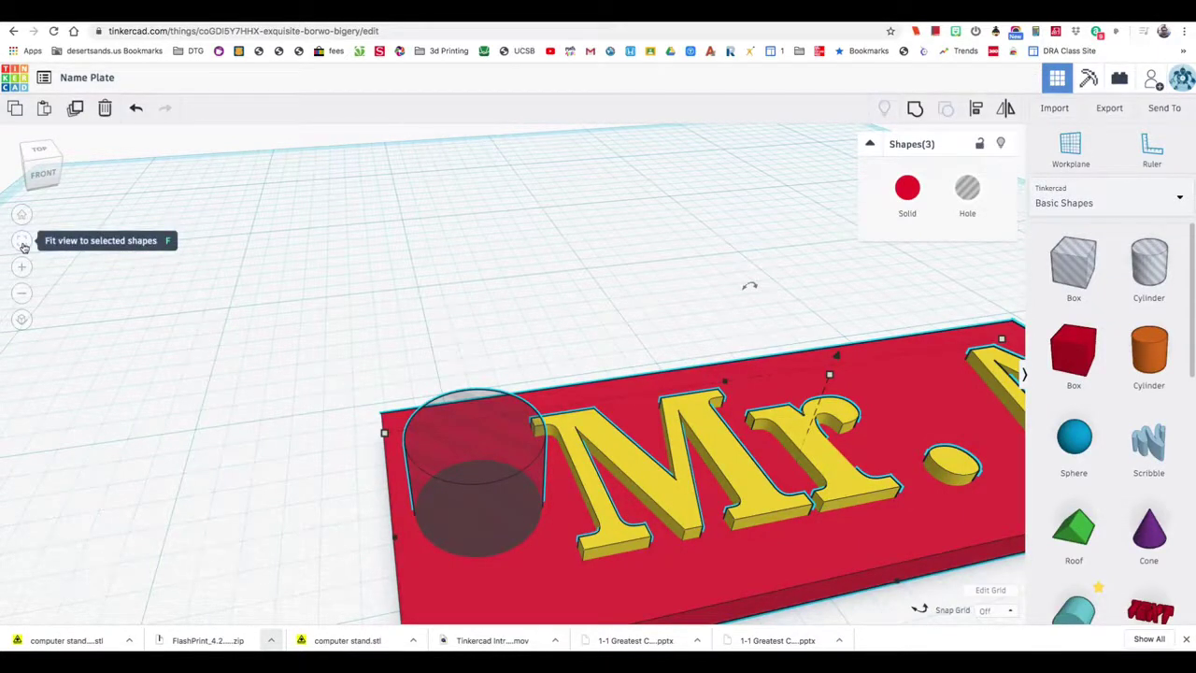
left_click(23, 242)
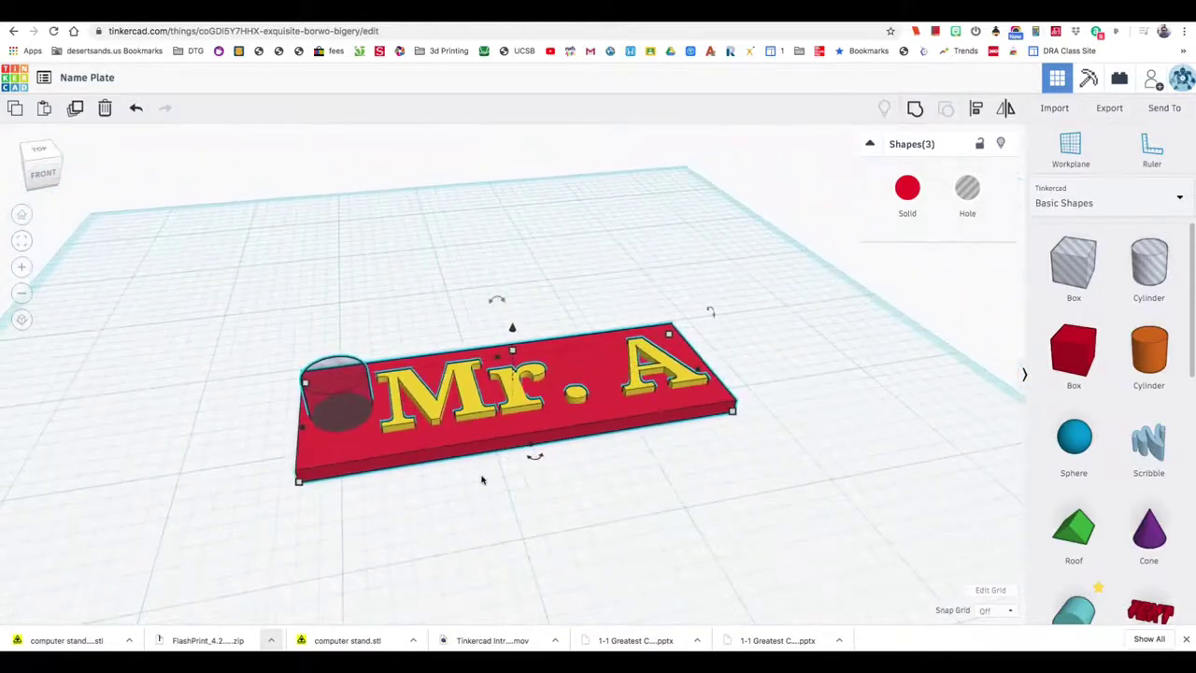
left_click(482, 479)
right_click_drag(482, 479, 442, 483)
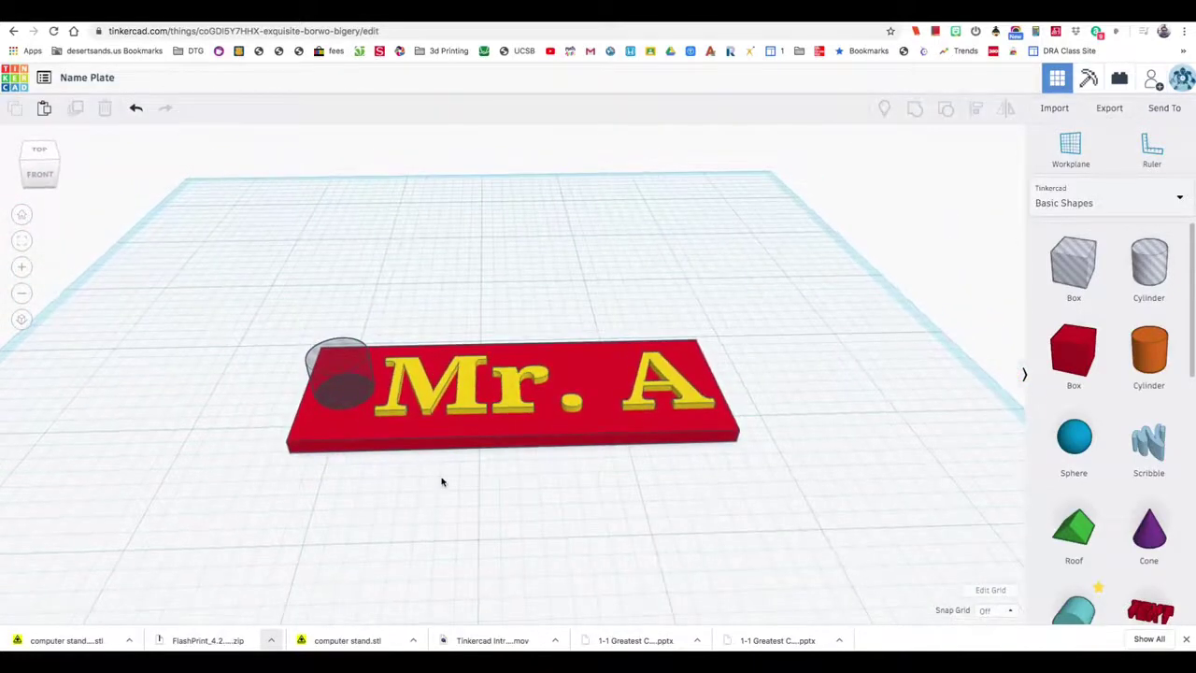
left_click(464, 397)
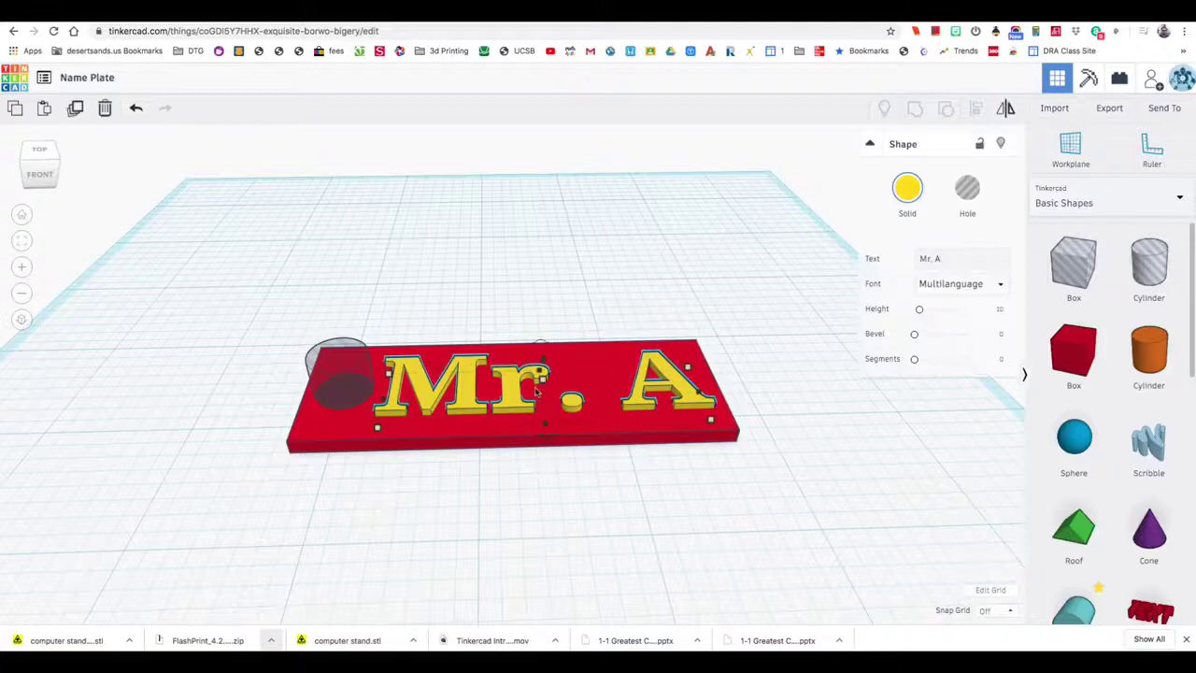
mouse_move(543, 373)
left_click_drag(545, 364, 544, 367)
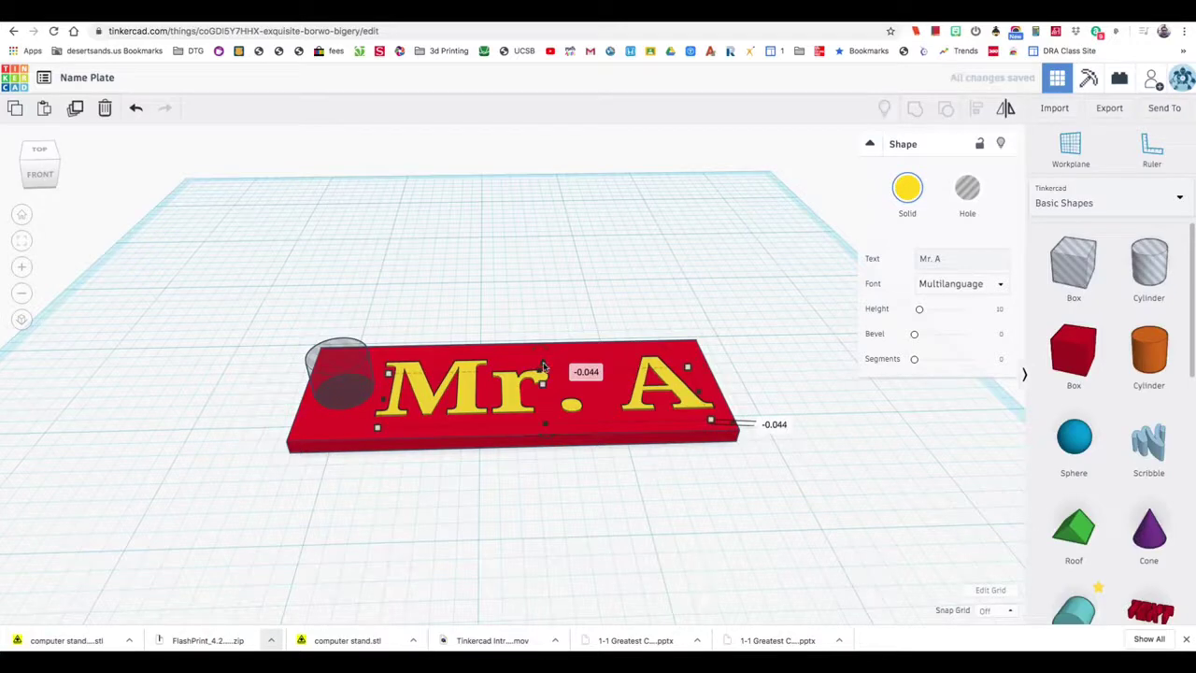
mouse_move(543, 368)
left_mouse_down()
mouse_move(555, 311)
mouse_move(558, 366)
left_mouse_up()
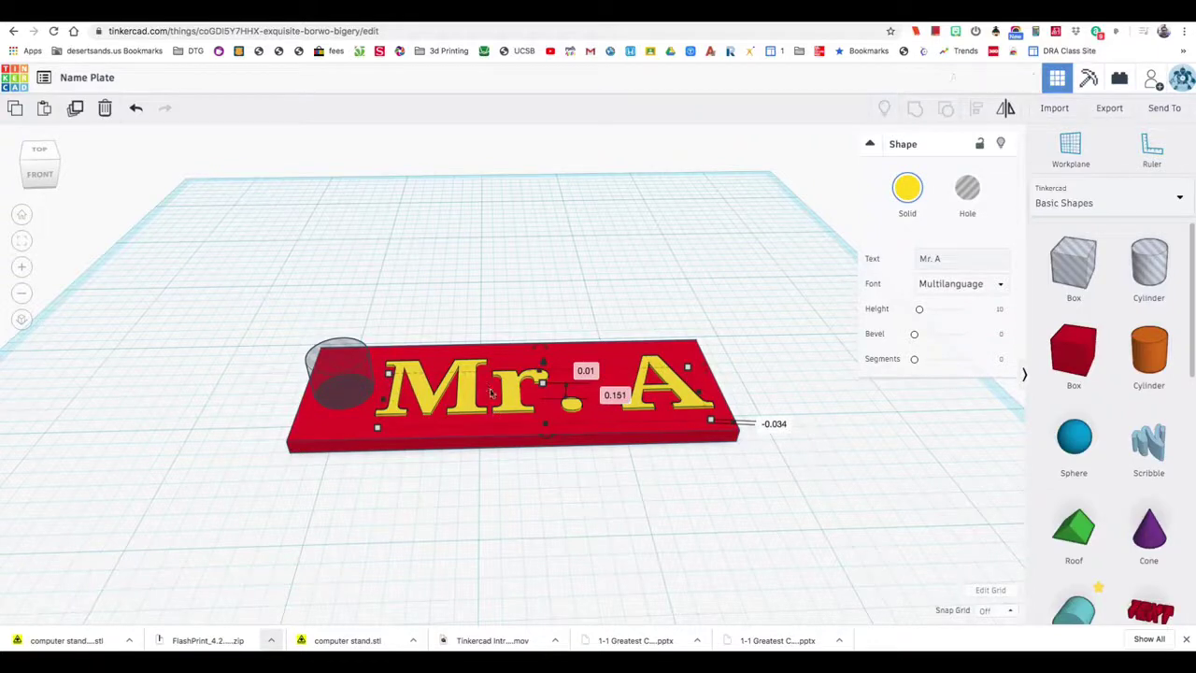
right_click_drag(490, 393, 498, 317)
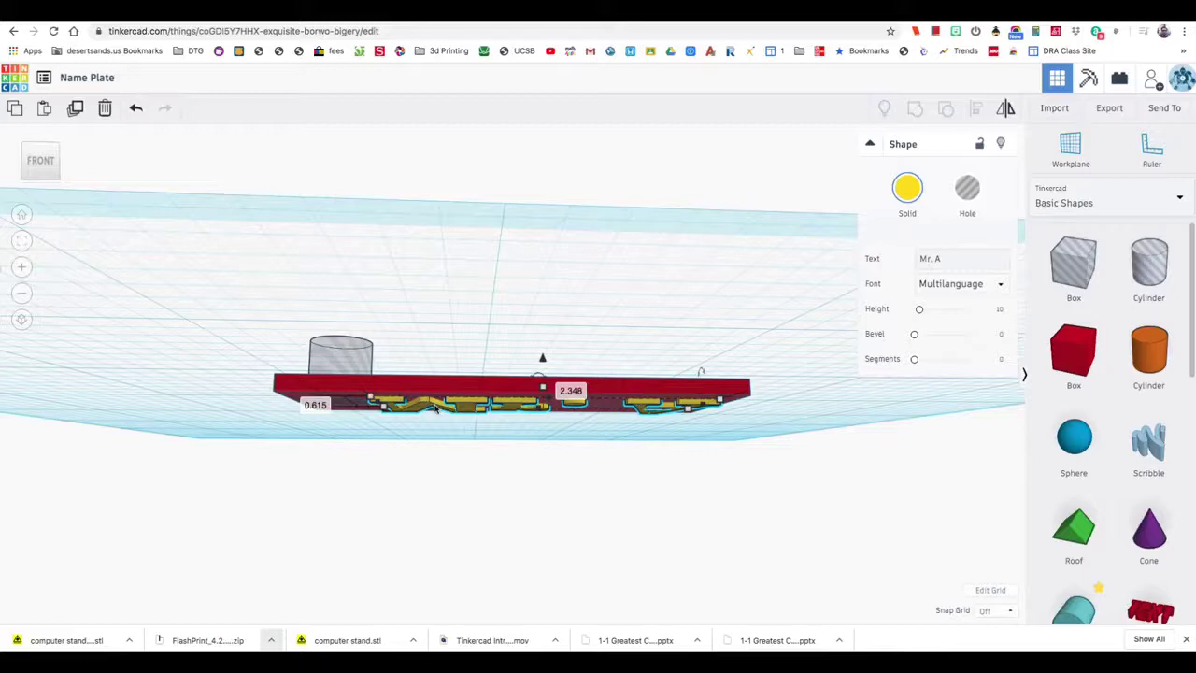
Step: Undo both height moves of the text and examine the plate's underside
key("ctrl+z")
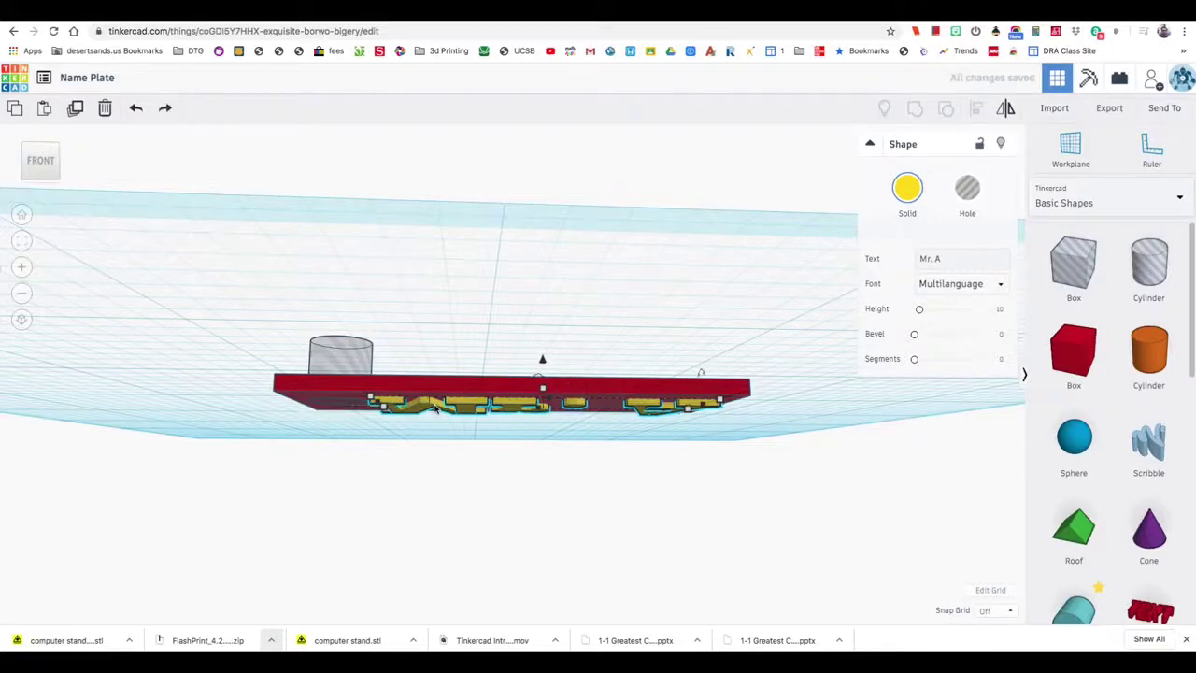
key("ctrl+z")
right_click_drag(449, 408, 414, 235)
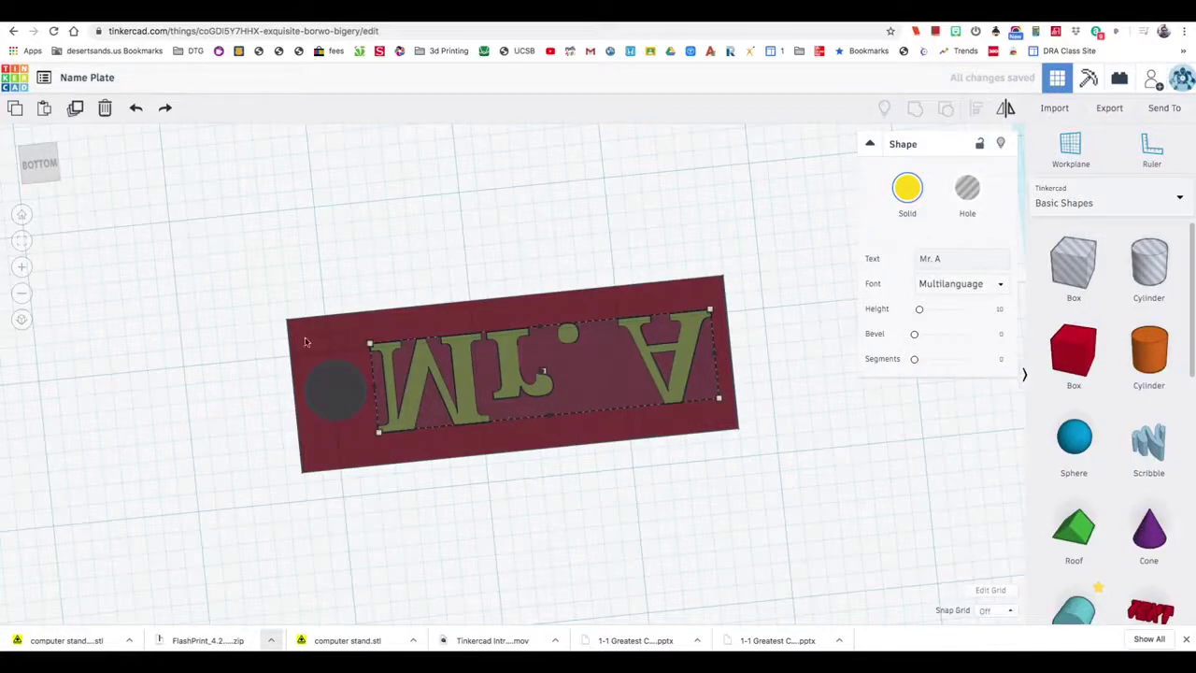
right_click_drag(521, 363, 539, 403)
scroll(523, 449, "up", 5)
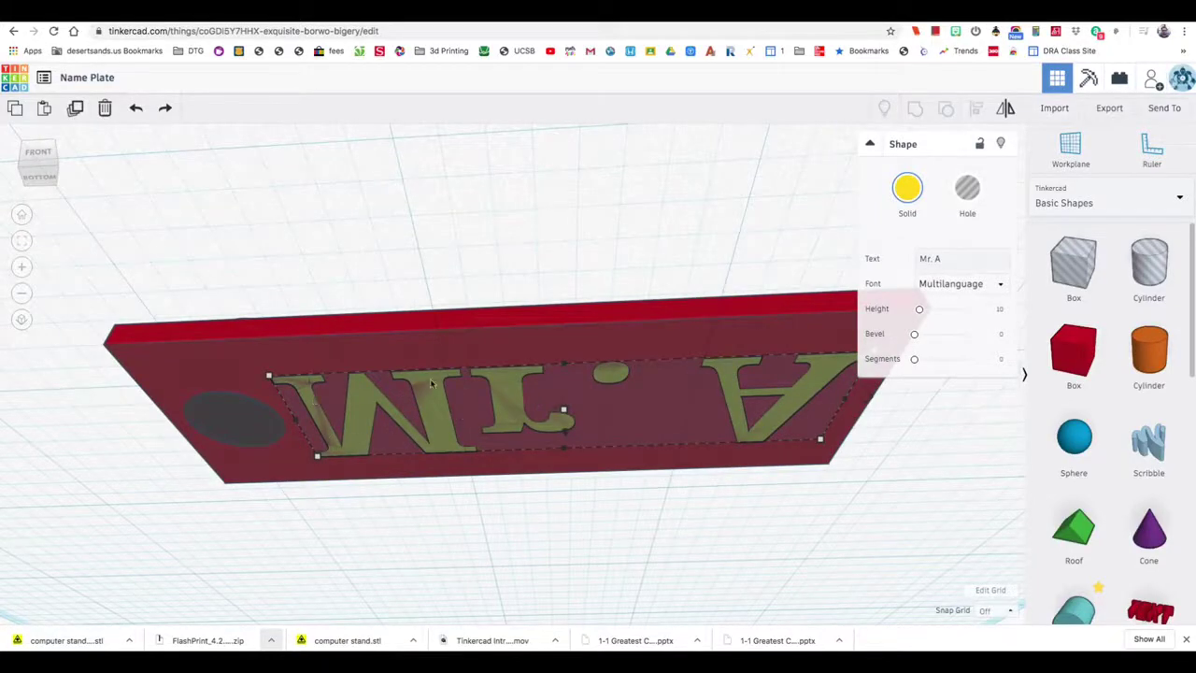
Step: Group the plate, the text and the hole cylinder into one shape so the hole is cut through
right_click_drag(537, 363, 559, 488)
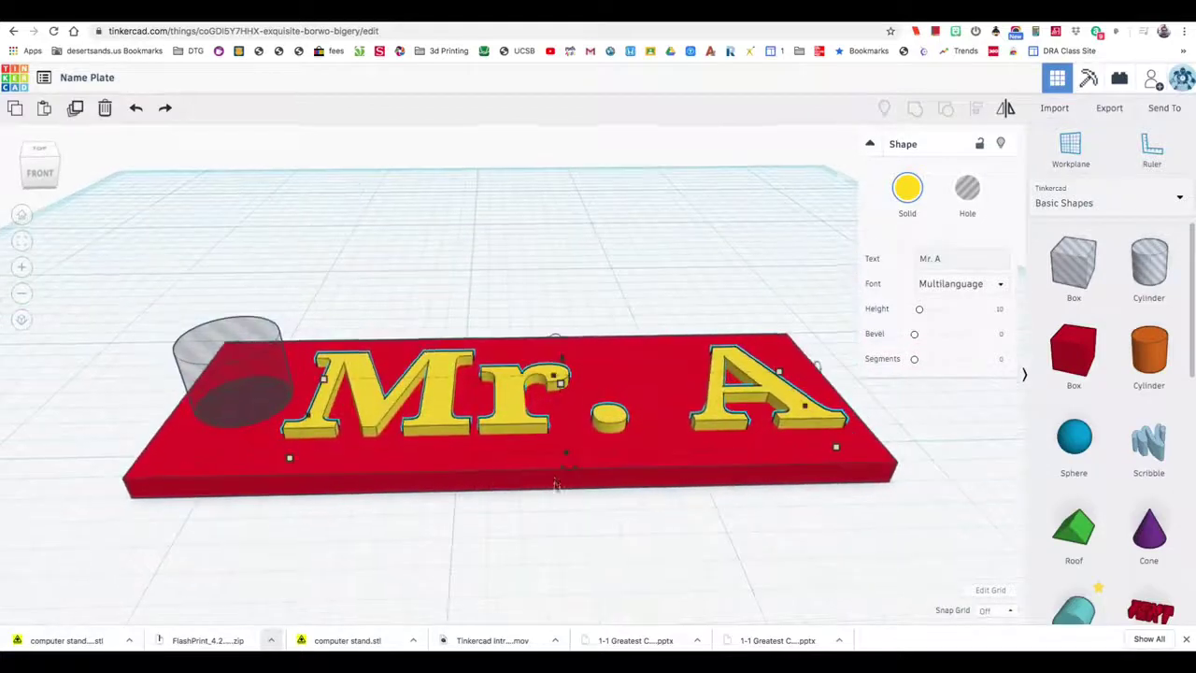
left_click_drag(200, 290, 761, 498)
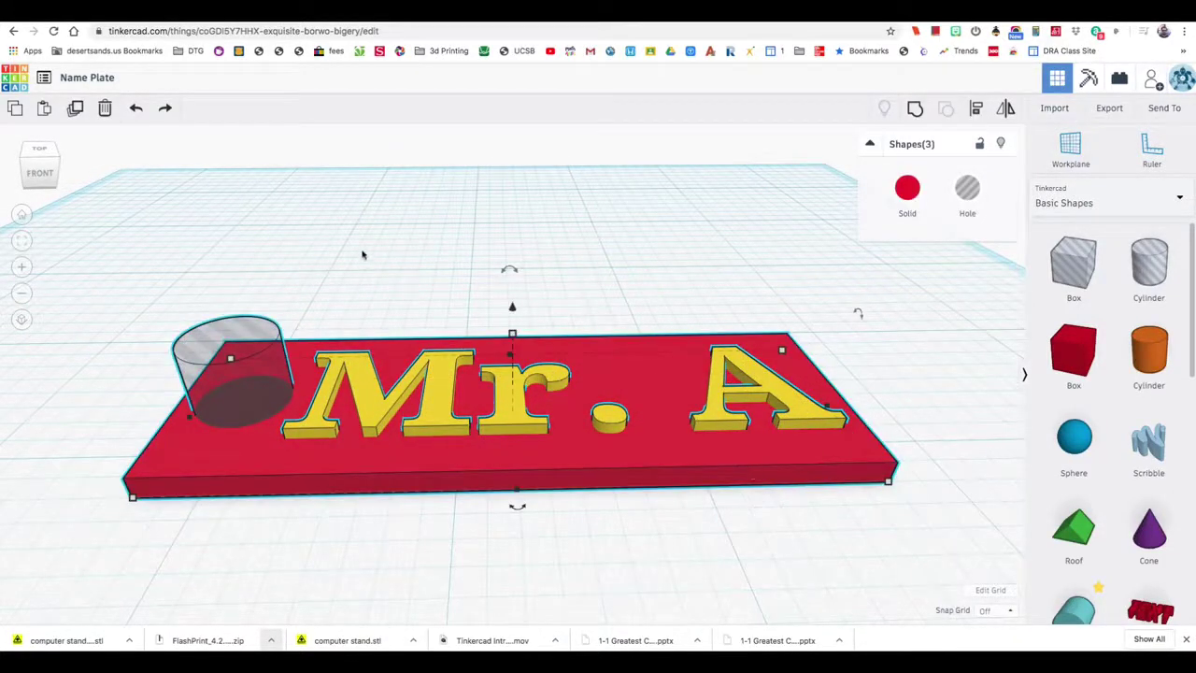
left_click(208, 270)
left_click_drag(198, 268, 615, 497)
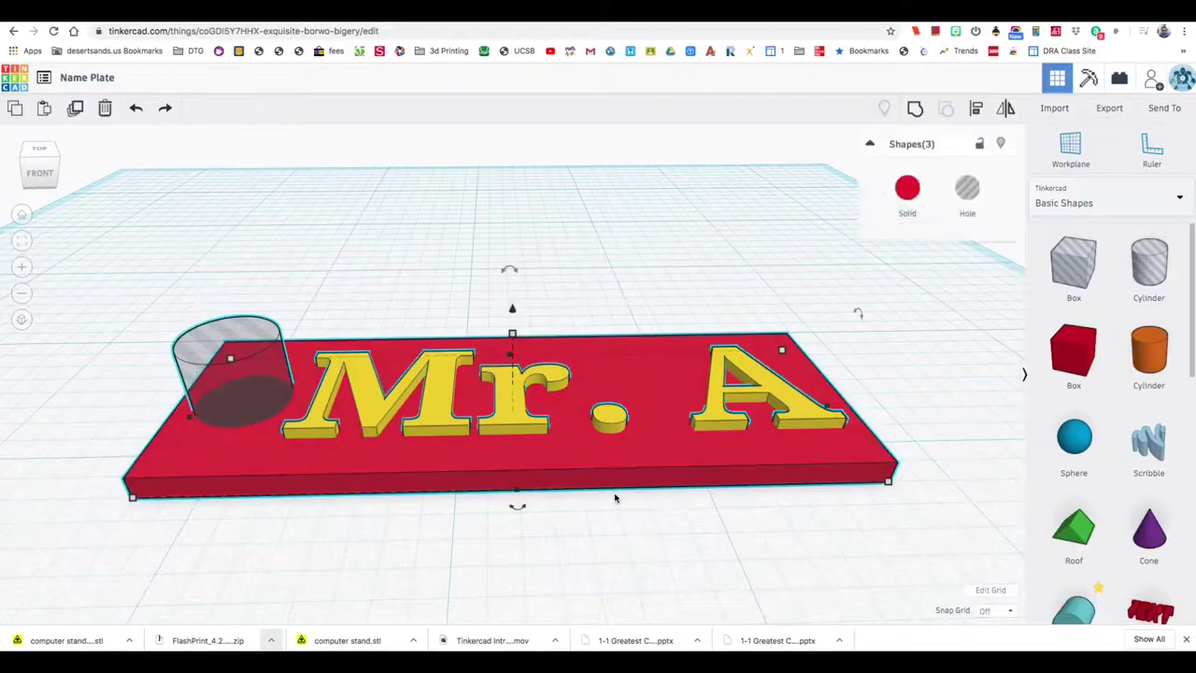
left_click(915, 109)
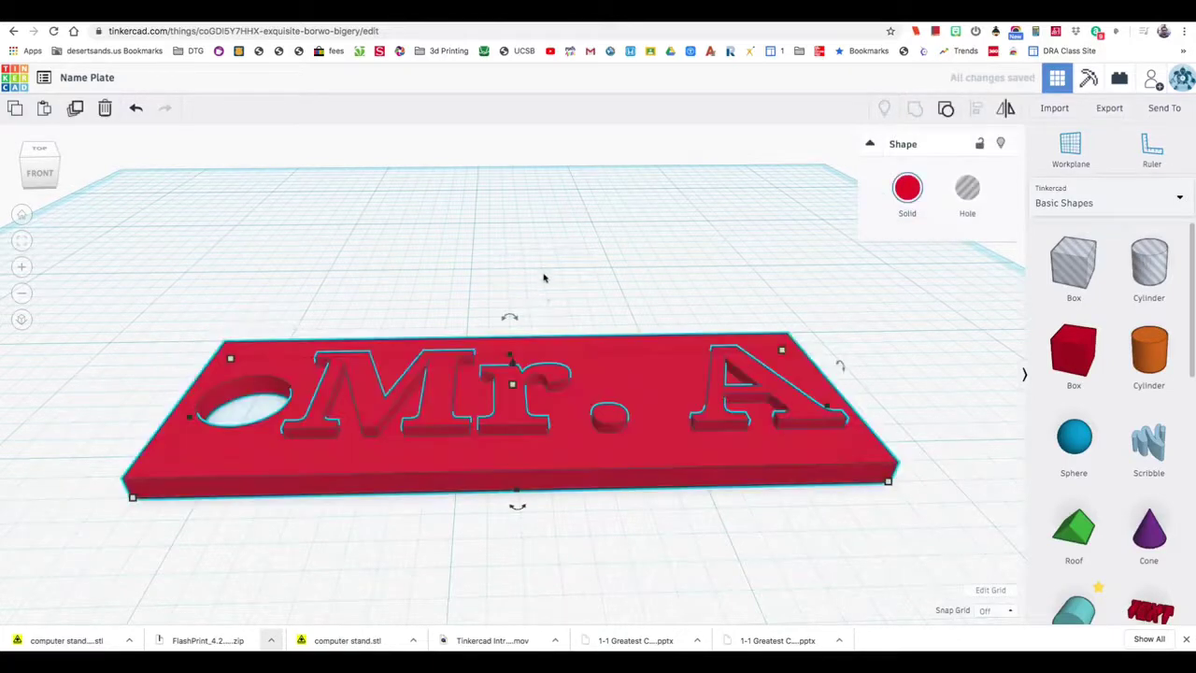
right_click_drag(544, 278, 601, 286)
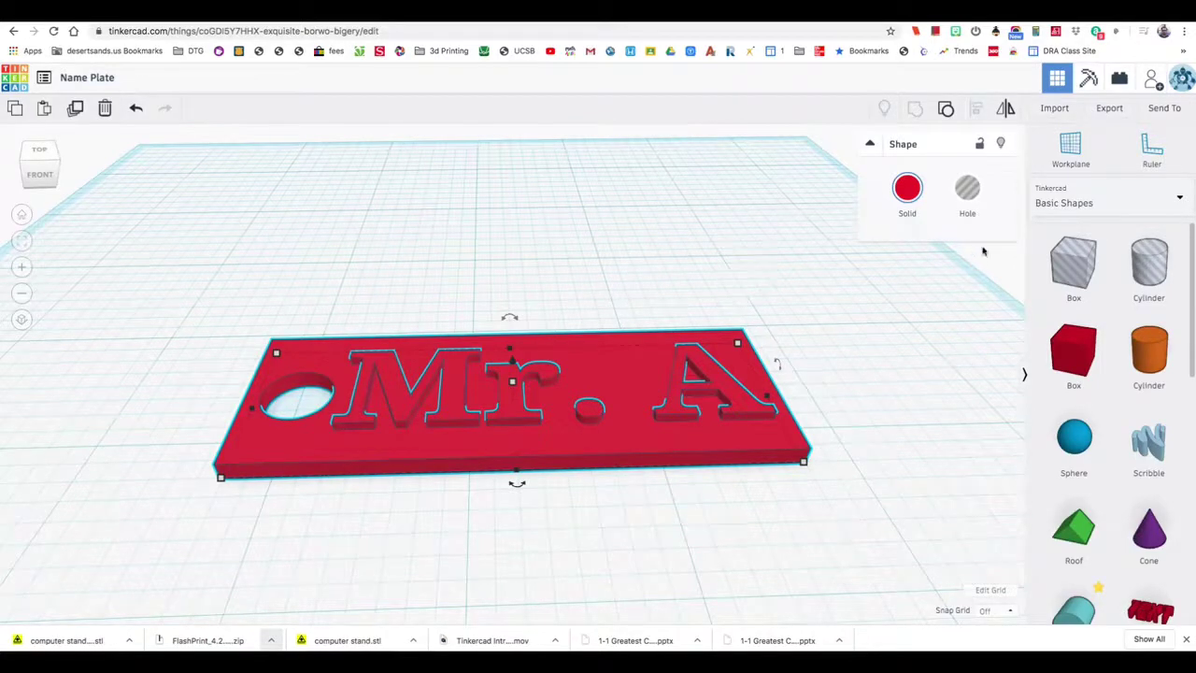
Step: Generate a new link for sharing the design with invited people and copy it
left_click(1164, 108)
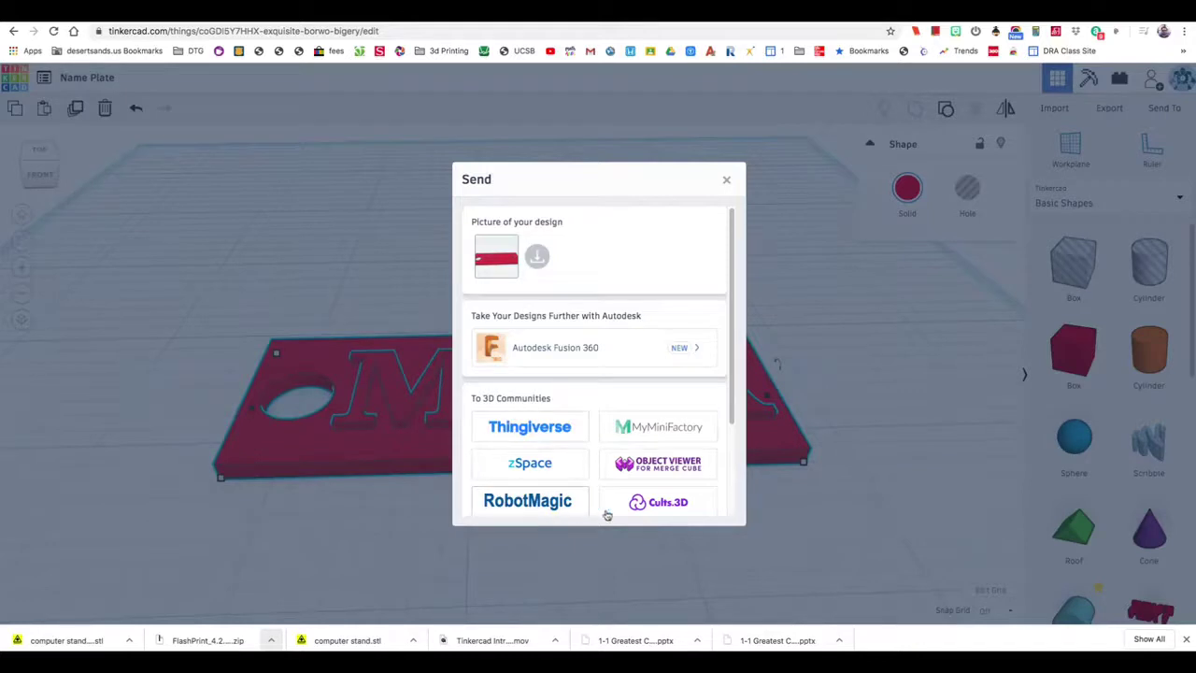
scroll(644, 436, "down", 3)
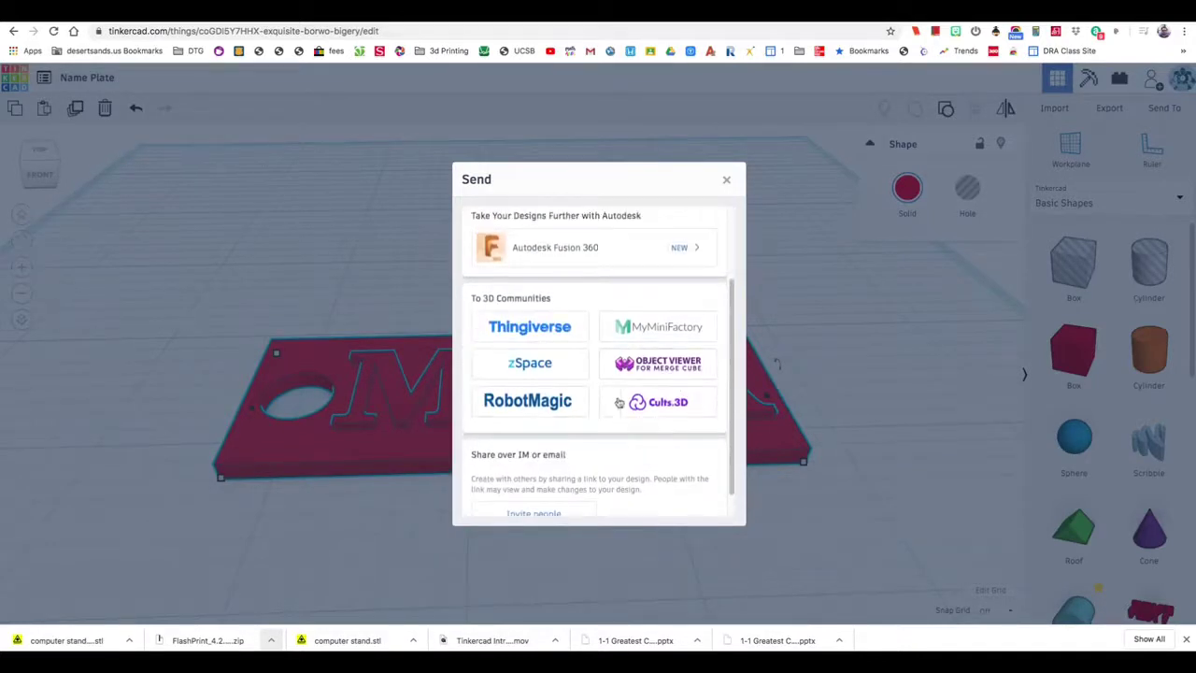
scroll(652, 400, "down", 1)
scroll(652, 400, "down", 1)
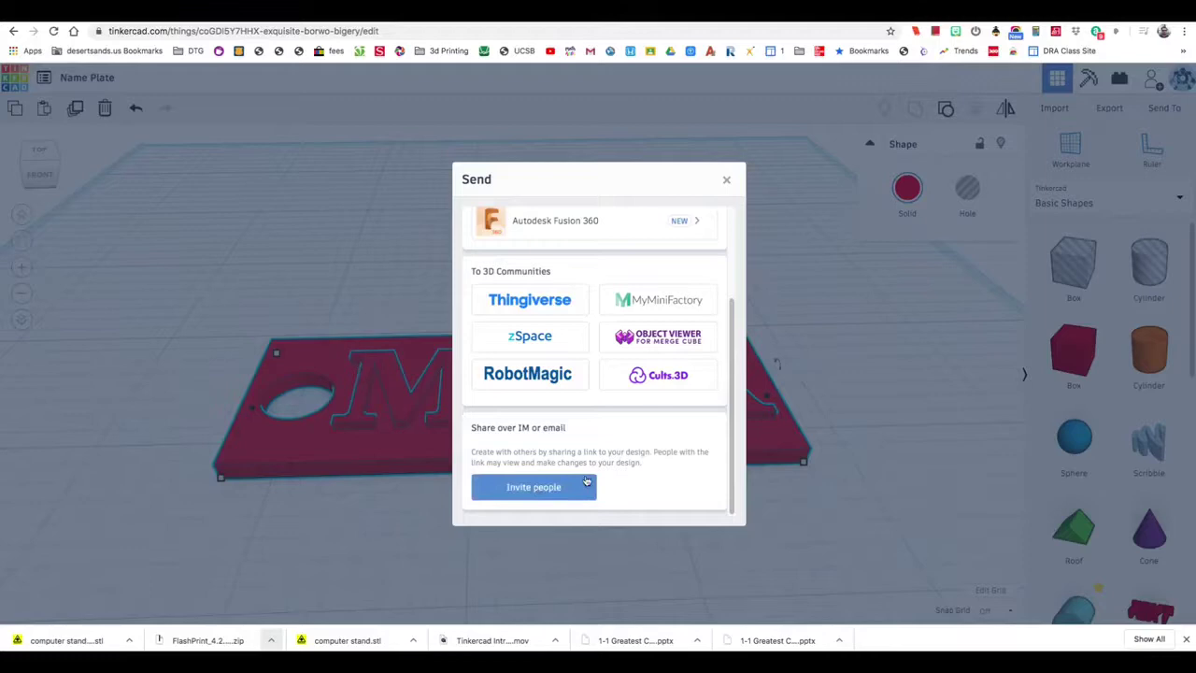
scroll(539, 490, "up", 3)
scroll(539, 490, "down", 3)
left_click(539, 488)
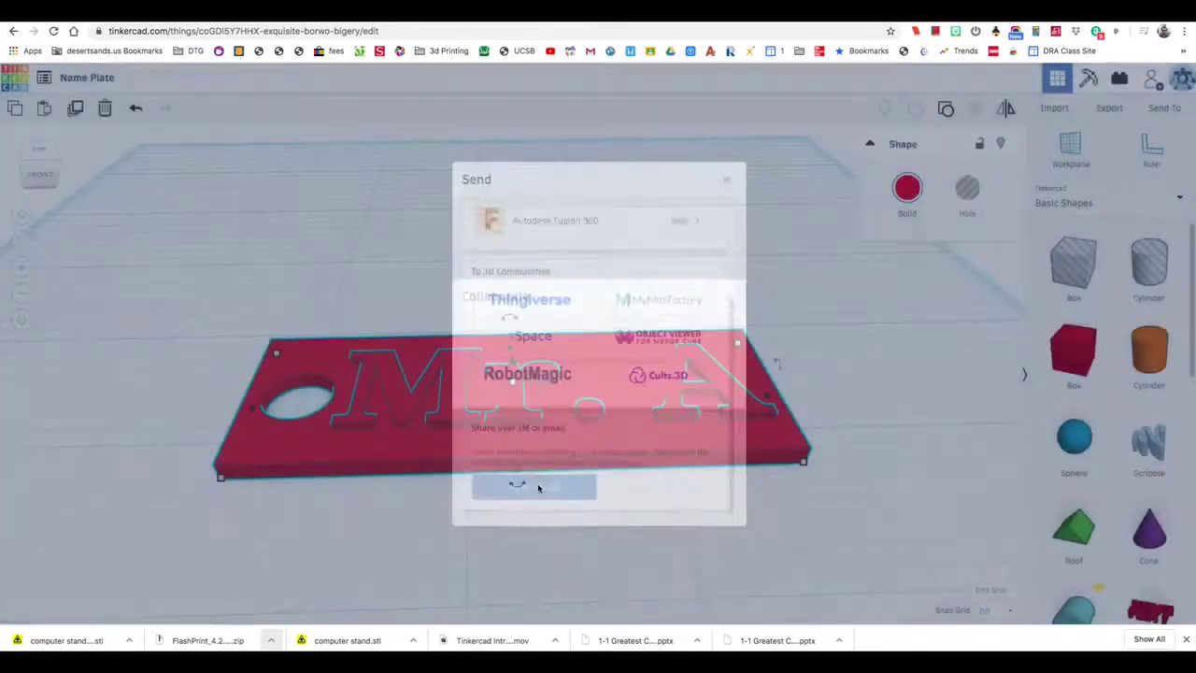
left_click(602, 396)
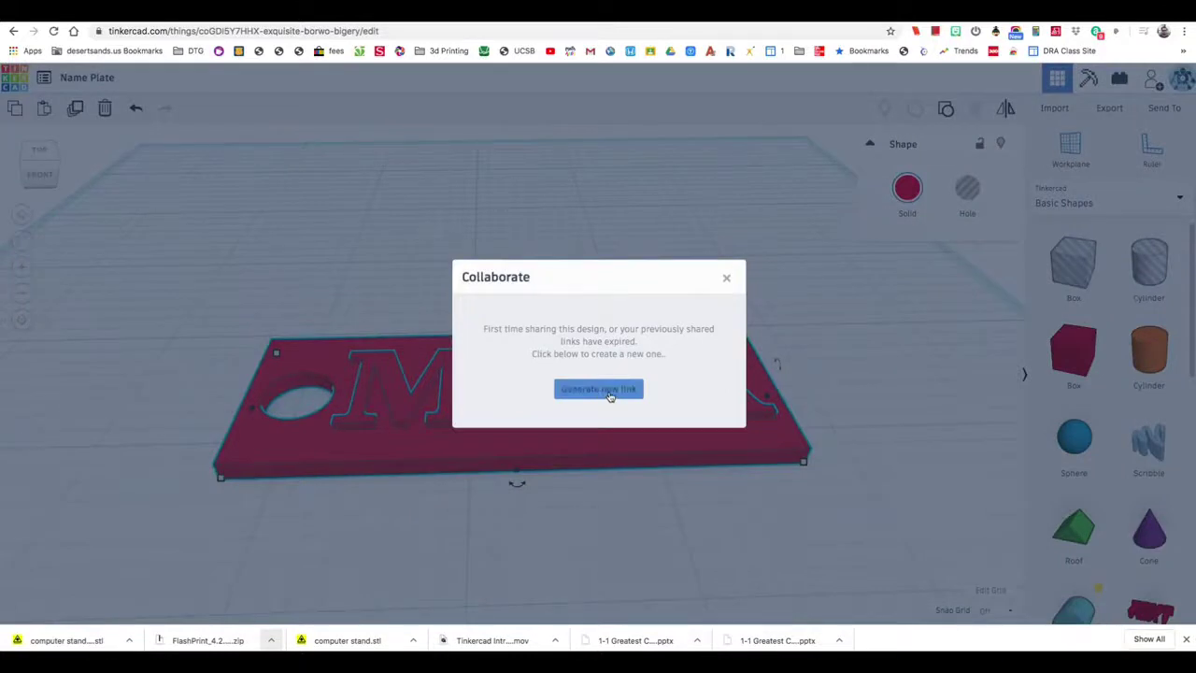
left_click(589, 391)
left_click(606, 352)
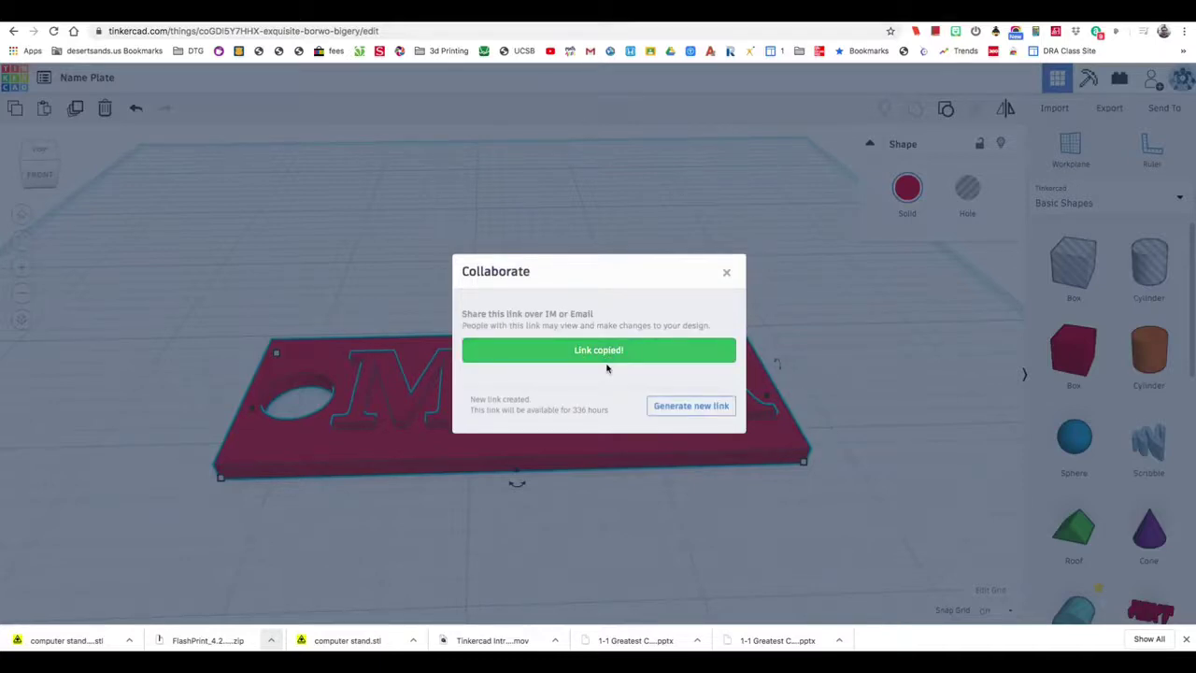
left_click(727, 274)
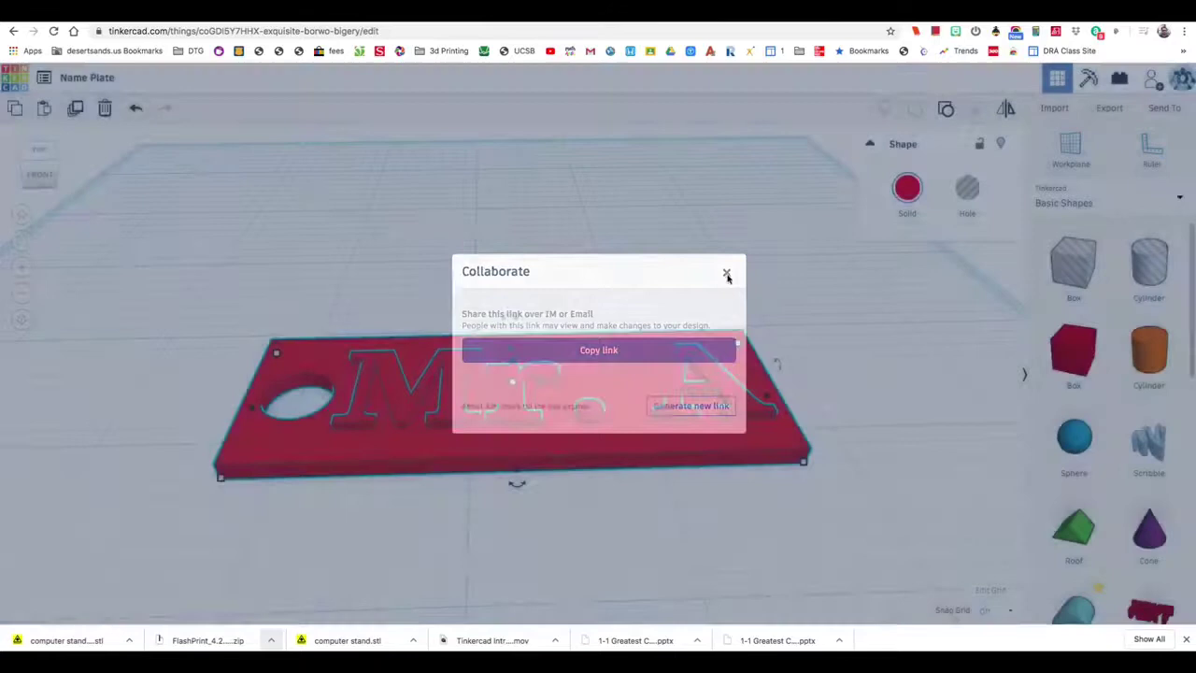
Step: Change the grid units to millimeters with the default 200 by 200 size and set the snap grid to 5.0 mm
right_click_drag(486, 280, 481, 315)
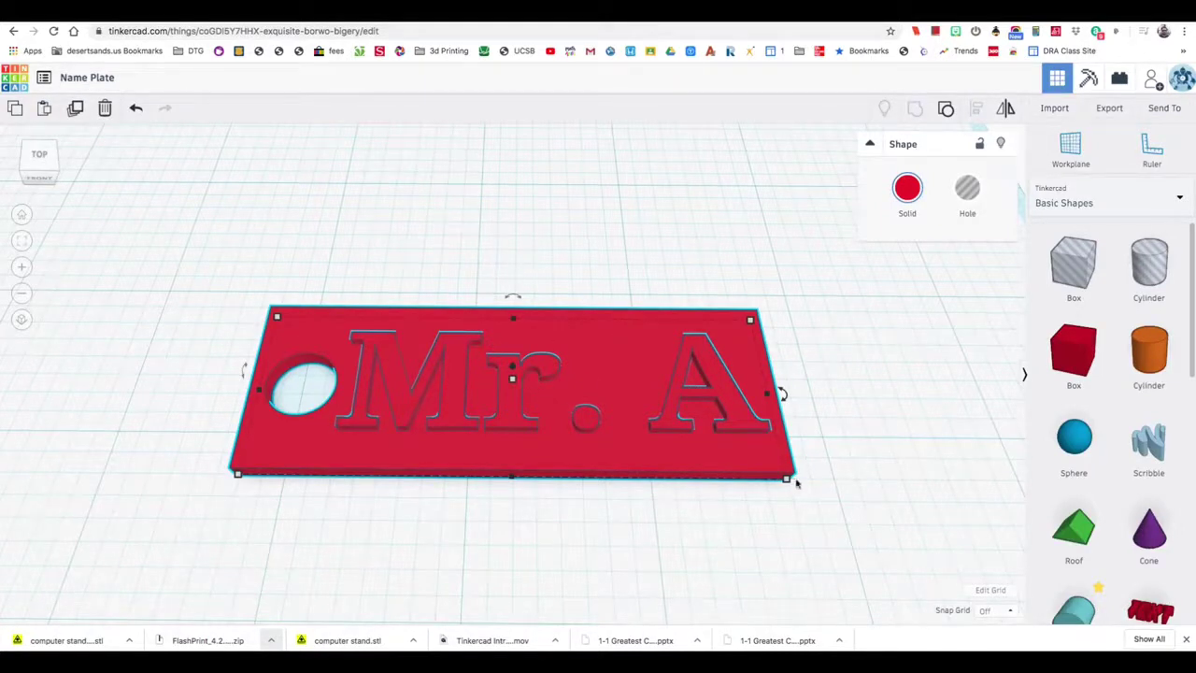
scroll(413, 374, "down", 3)
right_click_drag(473, 396, 529, 409)
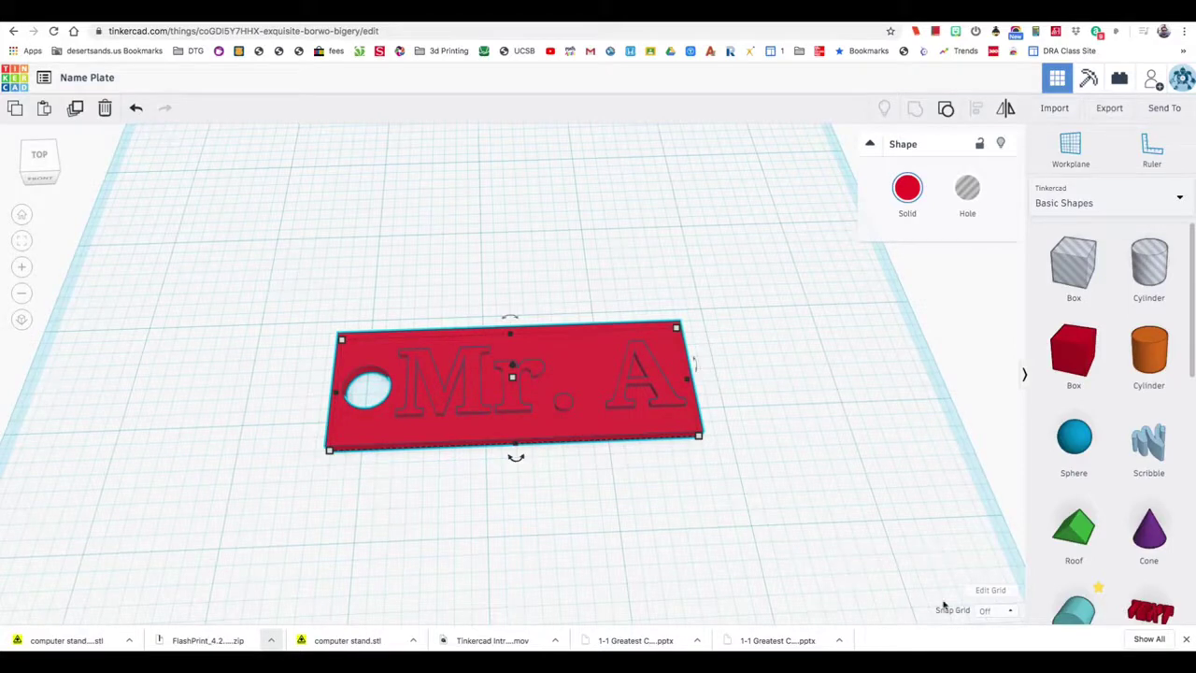
left_click(991, 591)
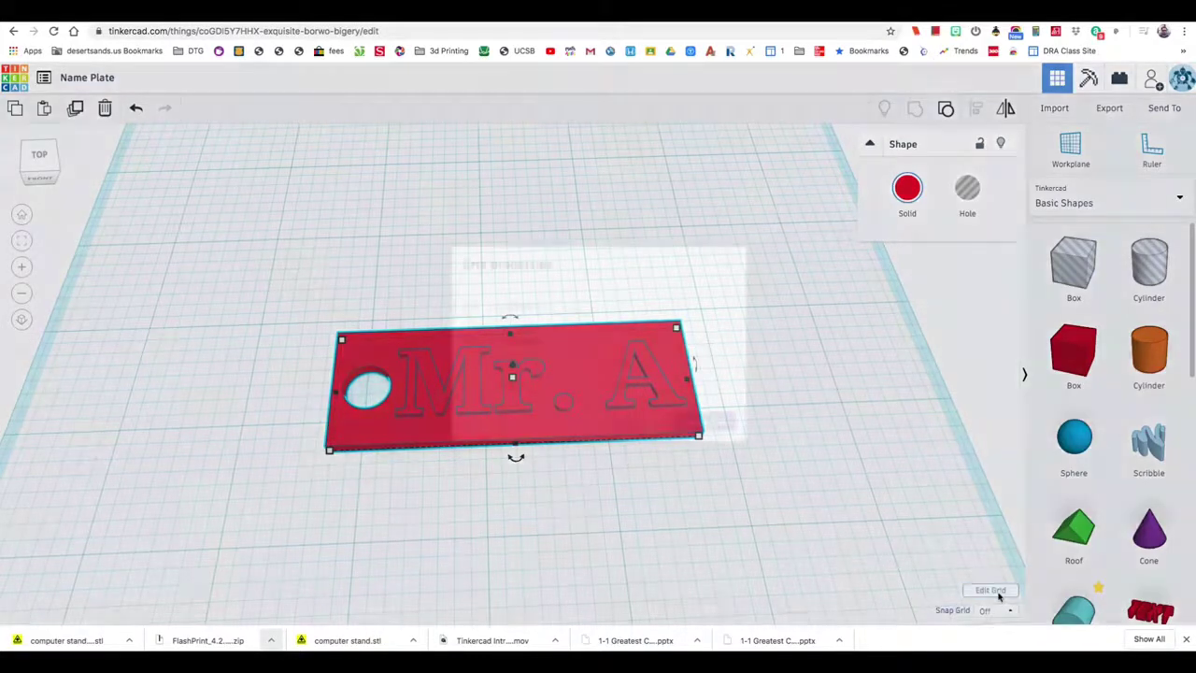
left_click(581, 307)
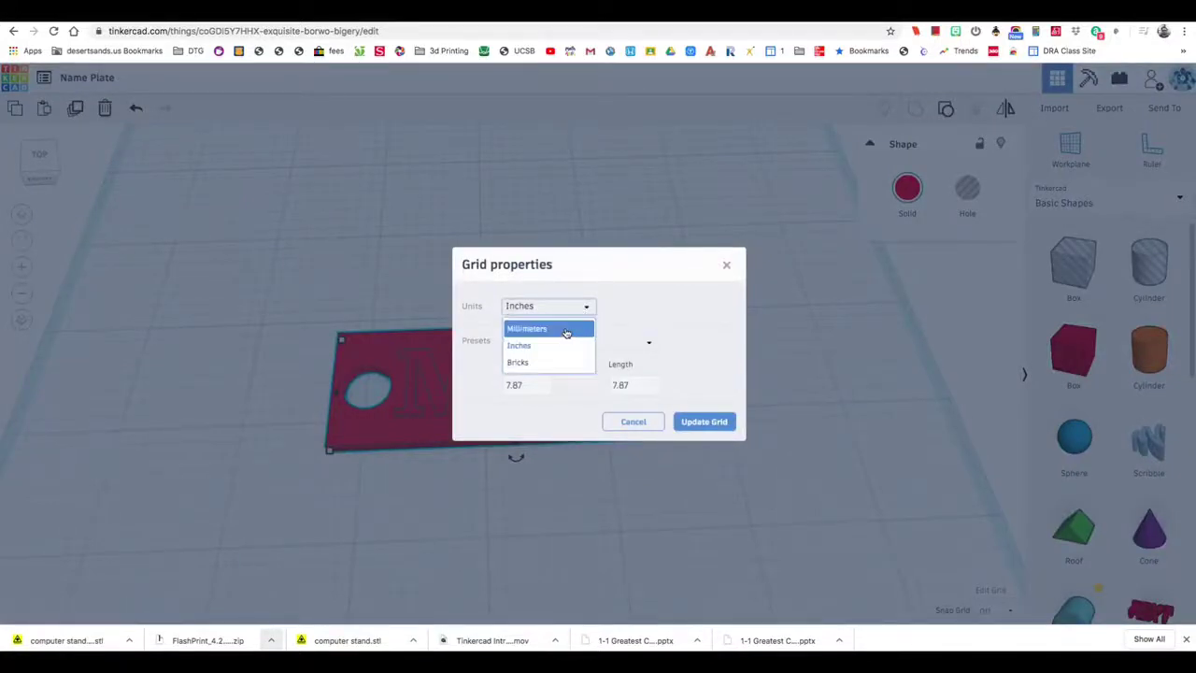
left_click(565, 330)
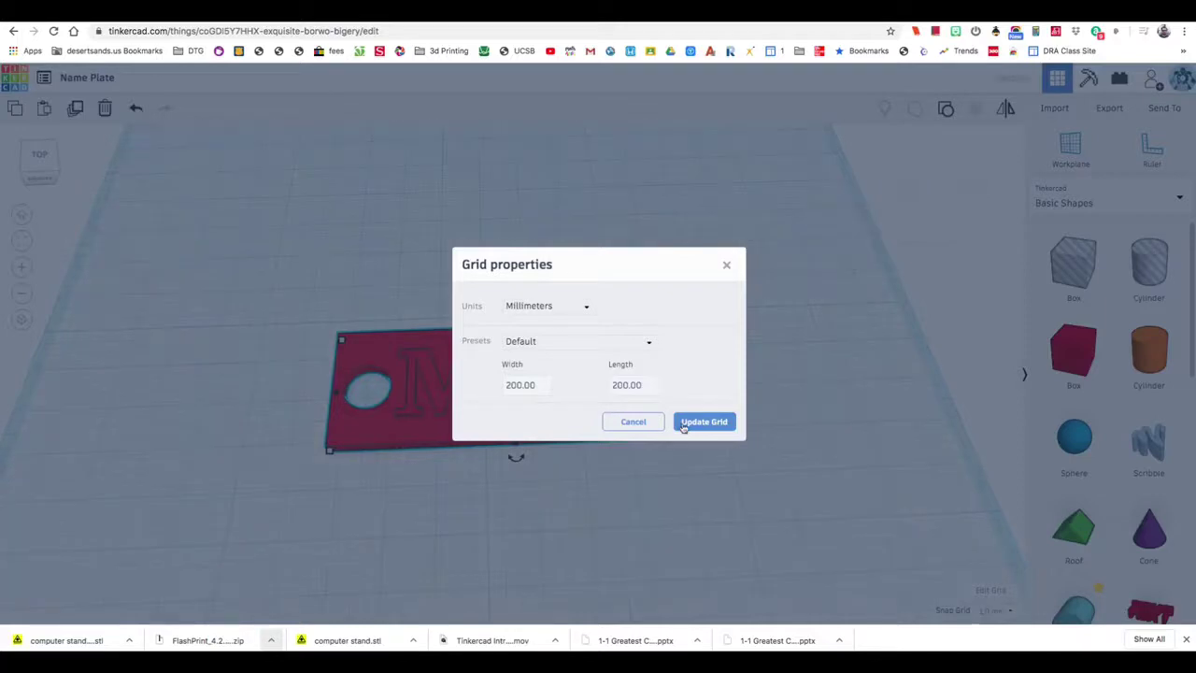
left_click(702, 421)
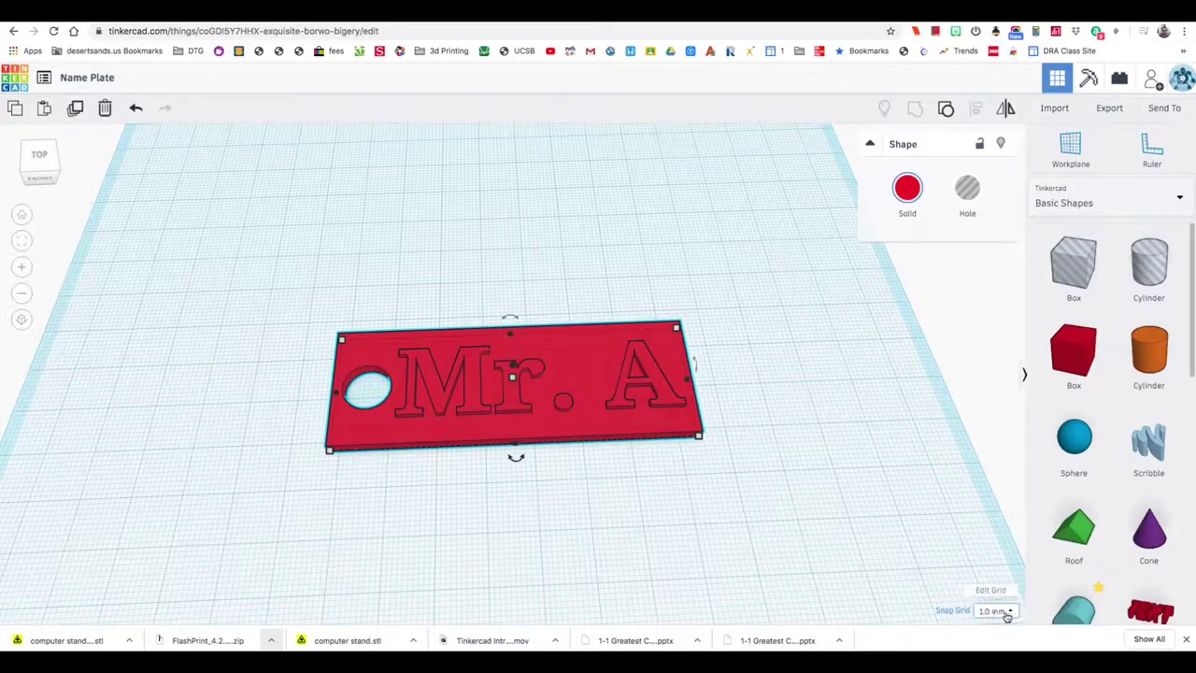
left_click(994, 611)
left_click(993, 585)
Step: Try to enlarge the grouped name plate to 97 by 35 mm, and undo the resize
left_click_drag(715, 438, 803, 470)
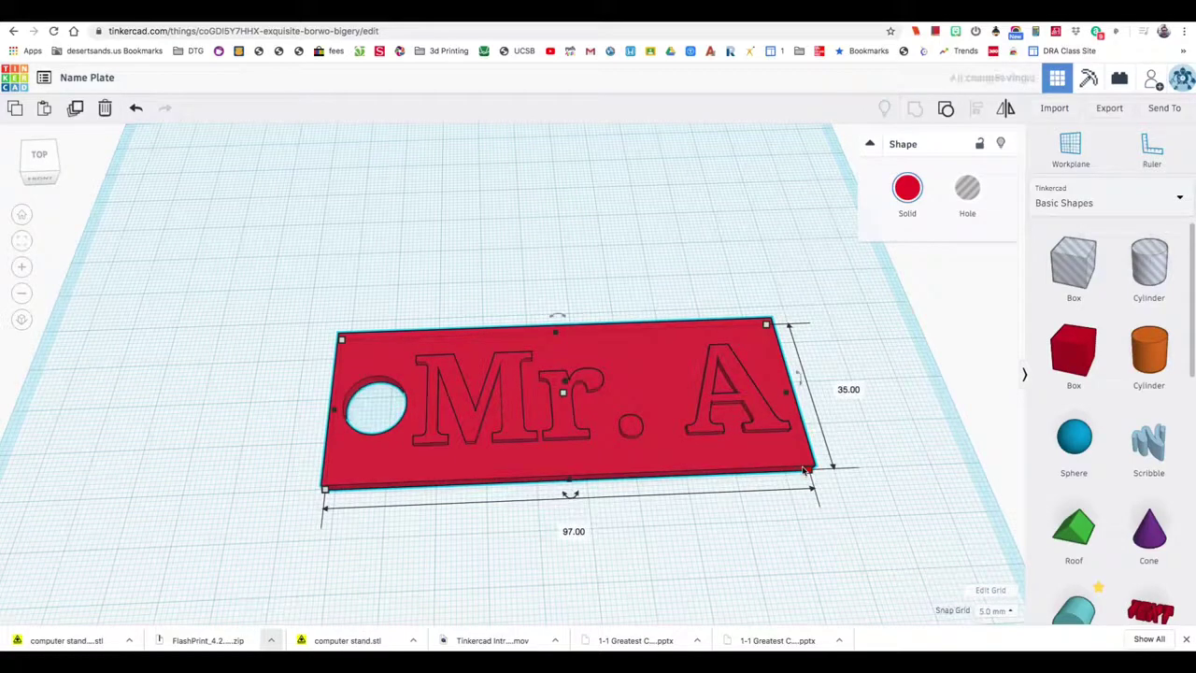
key("ctrl+z")
left_click(712, 476)
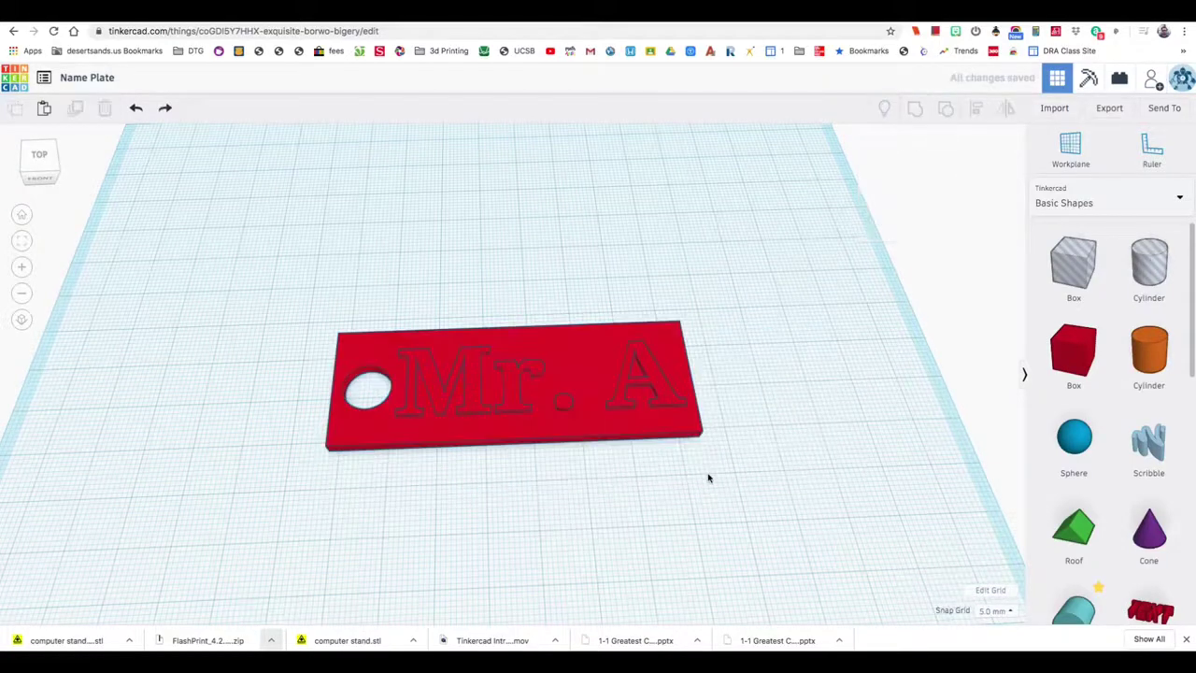
Step: Examine the export options for downloading the whole design and for sending it to a 3D printer
left_click(1109, 109)
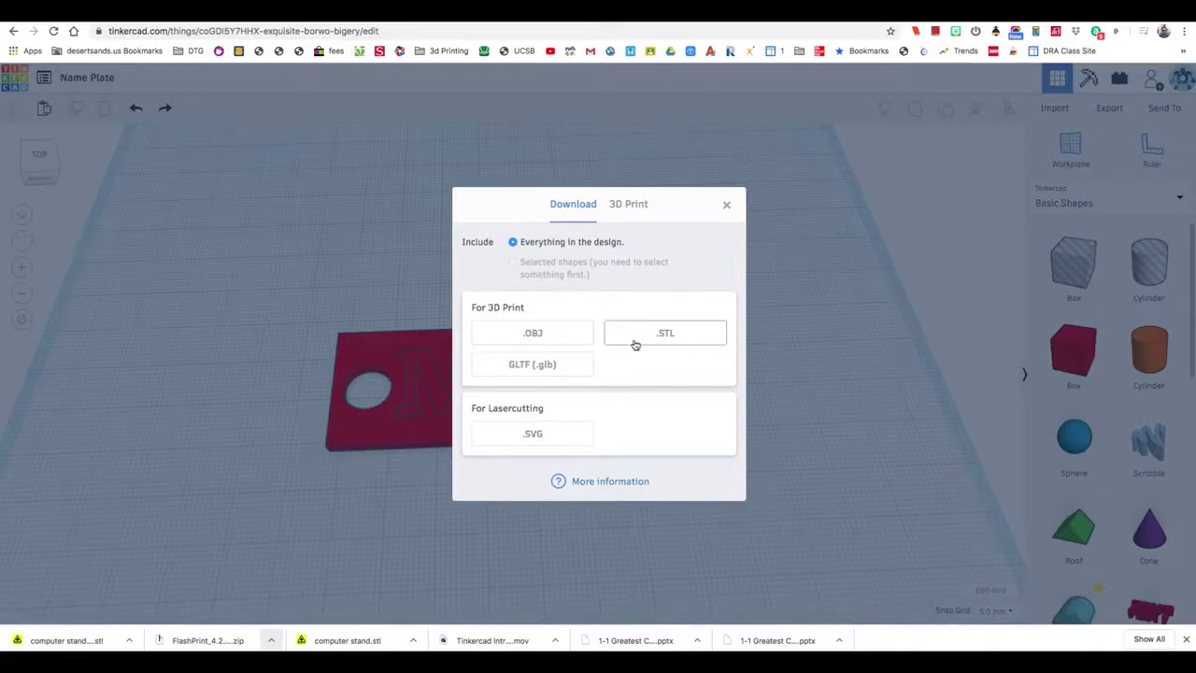
left_click(635, 206)
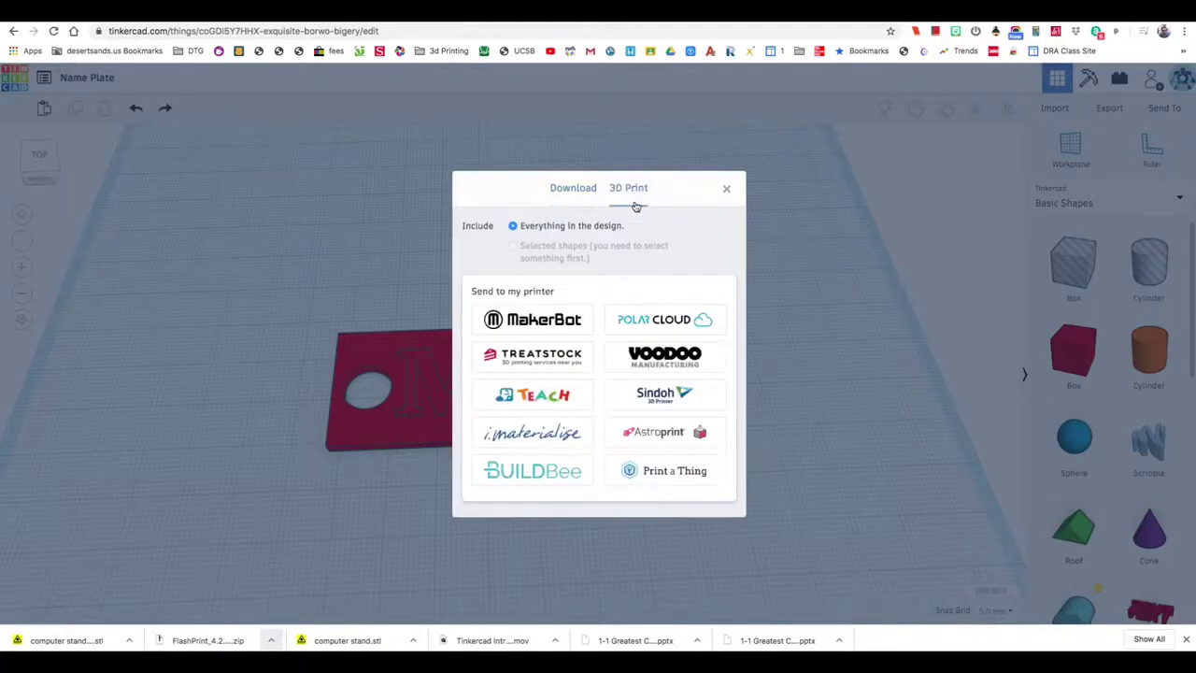
left_click(725, 189)
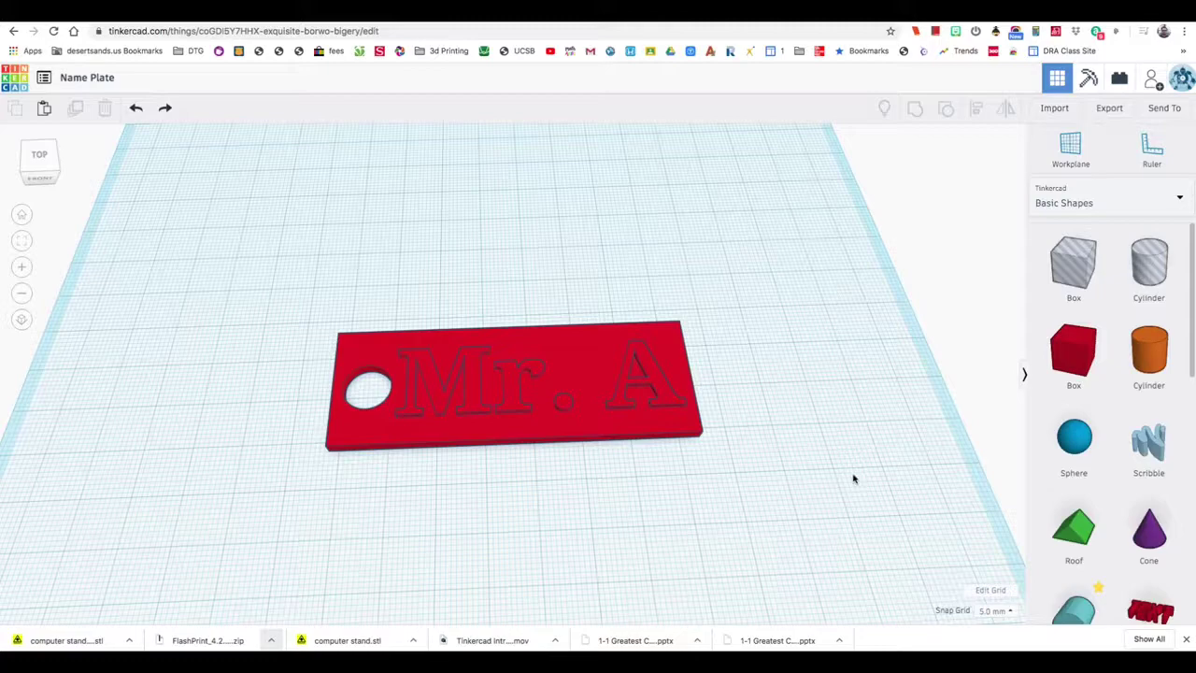
Step: Select the grouped name plate on the workplane
right_click_drag(822, 475, 801, 448)
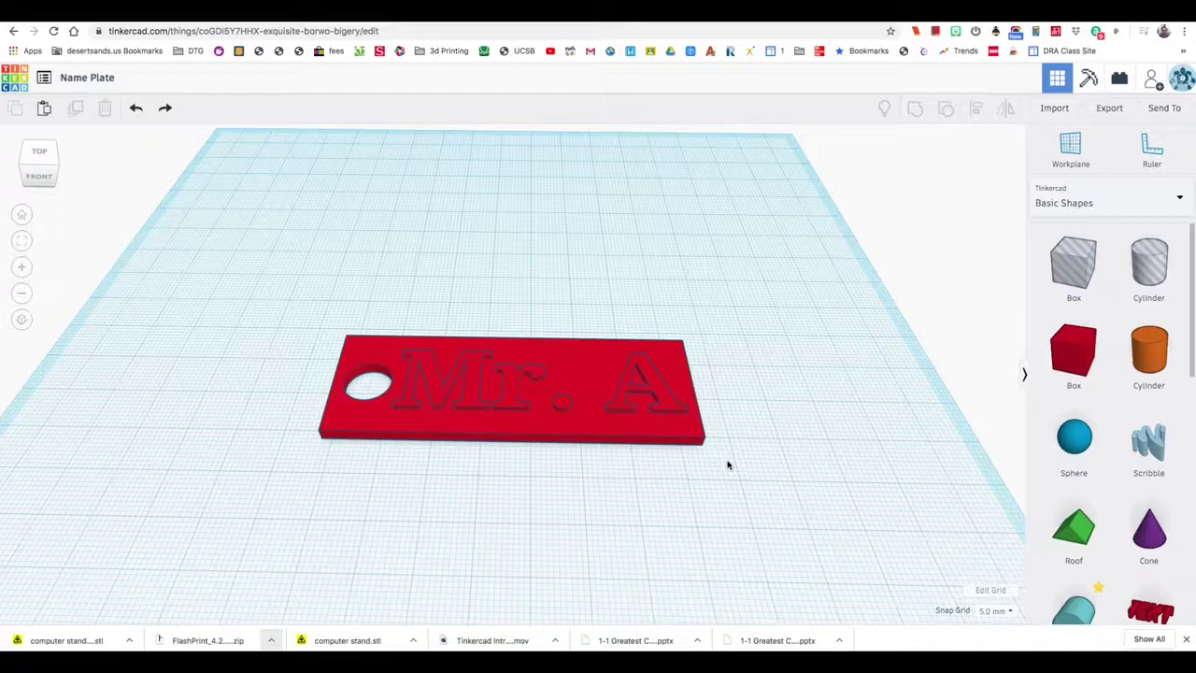
scroll(728, 464, "down", 3)
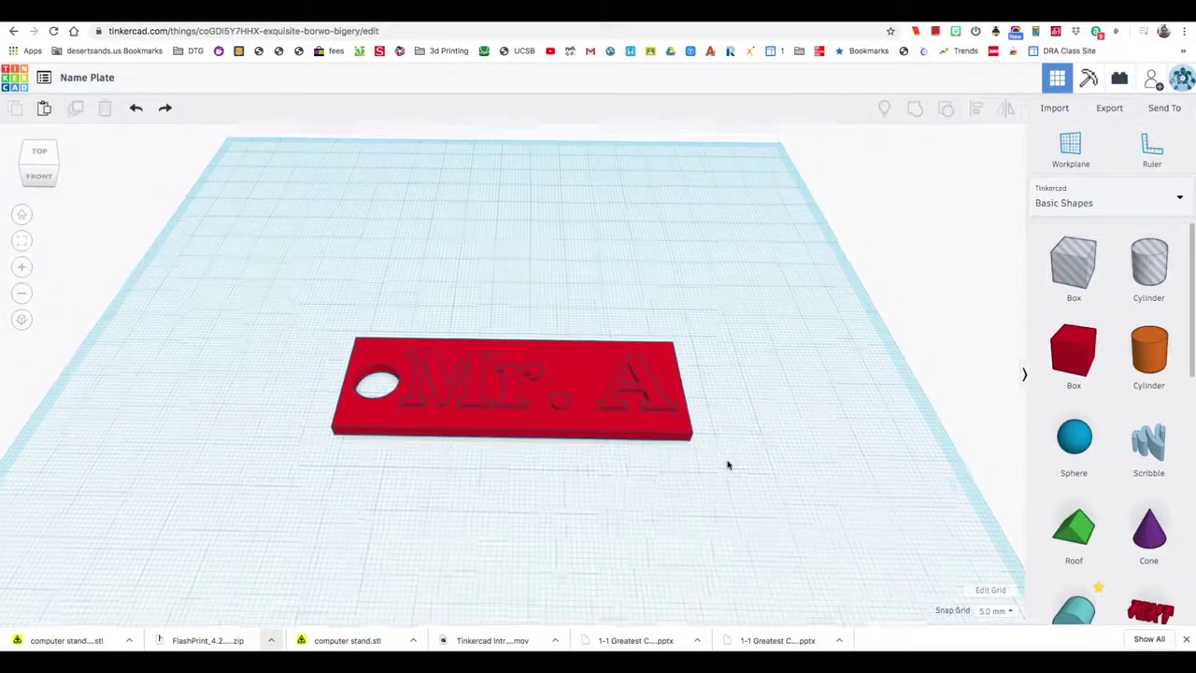
left_click_drag(326, 312, 706, 476)
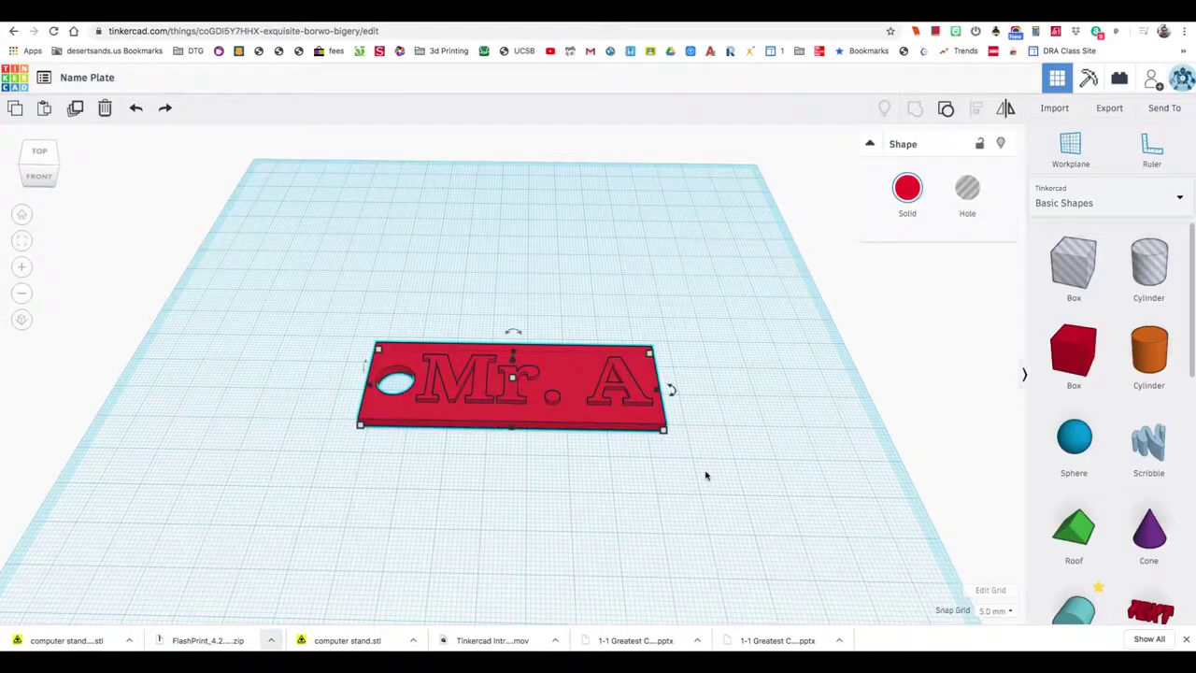